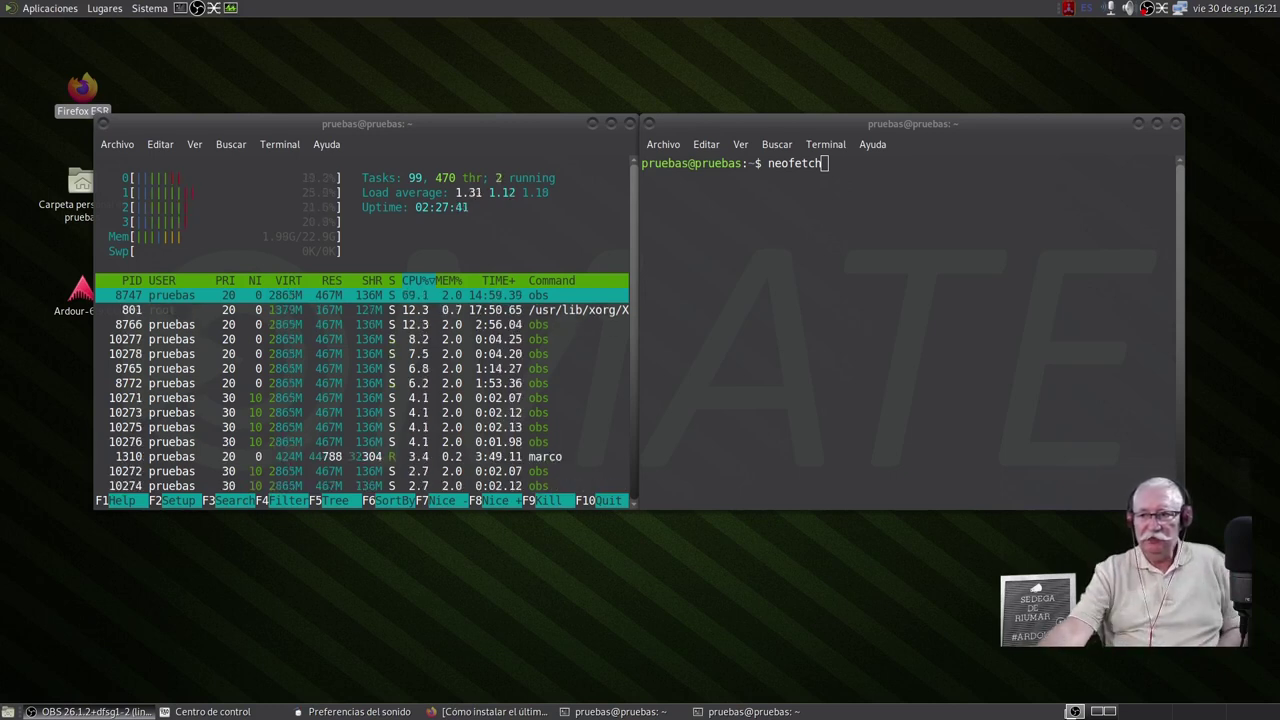
Step: Run neofetch in the second terminal and arrange it beside the htop window
drag(429, 122, 382, 293)
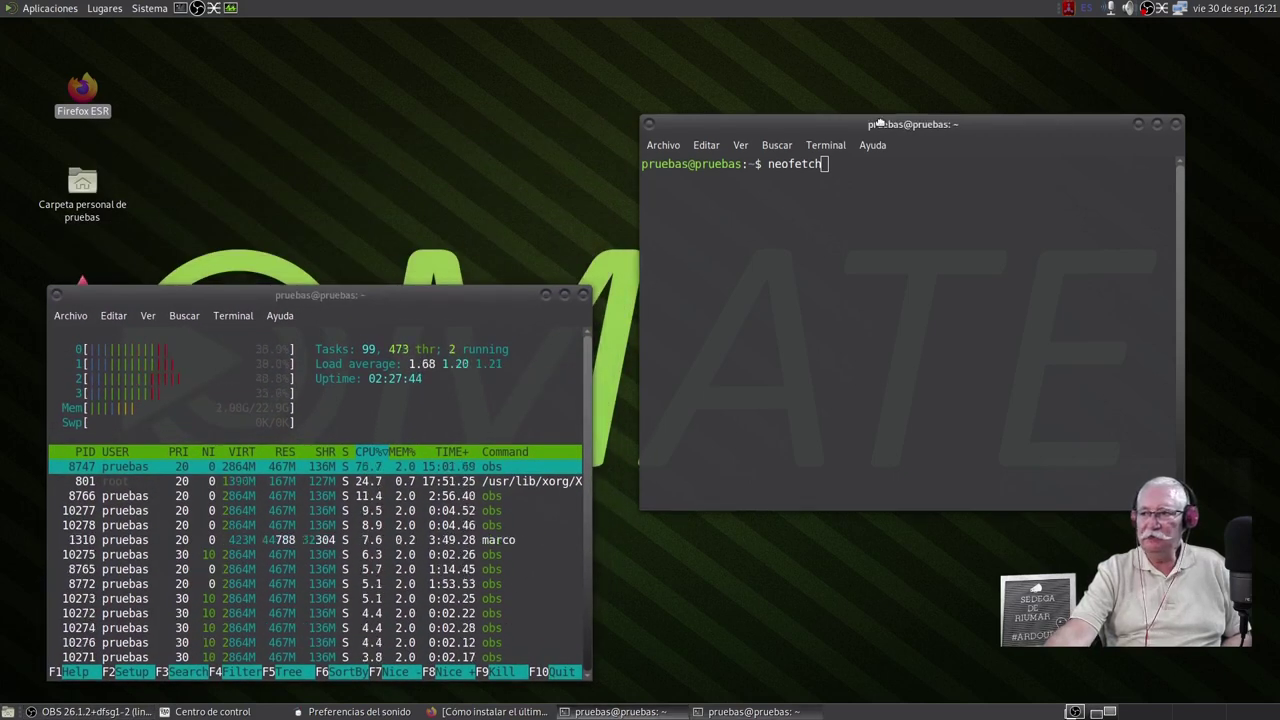
drag(888, 124, 894, 279)
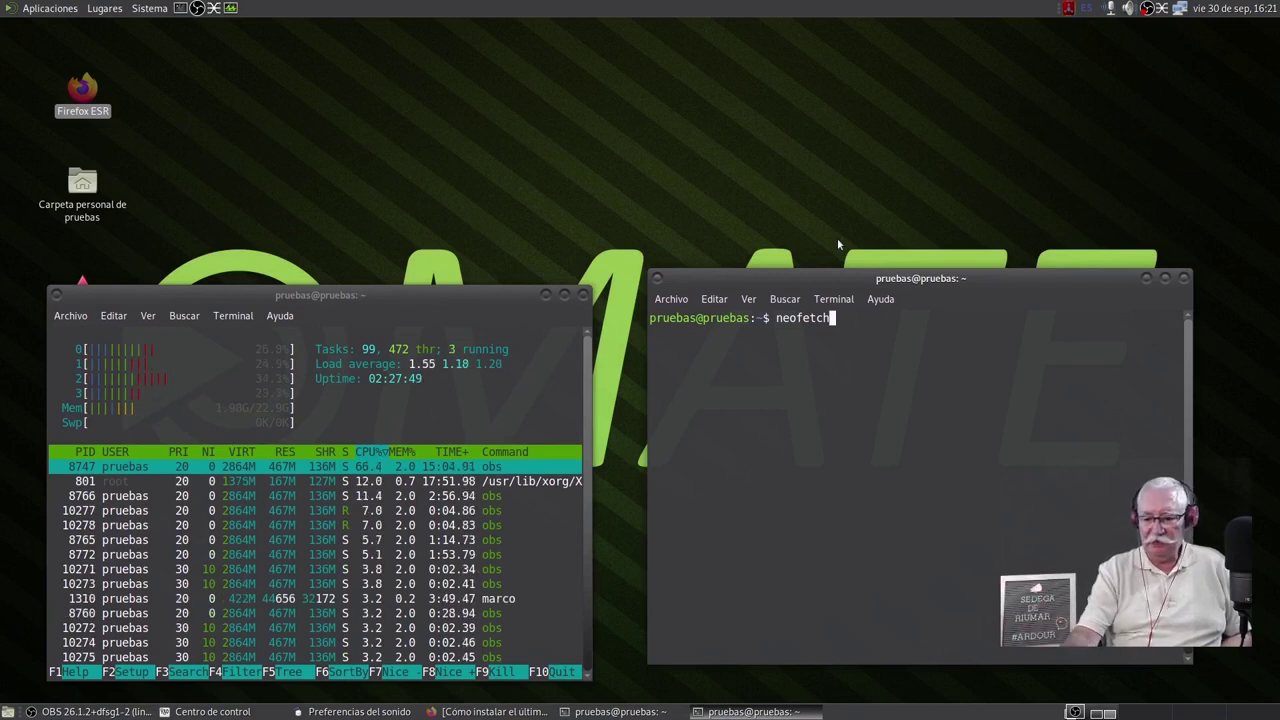
key(Return)
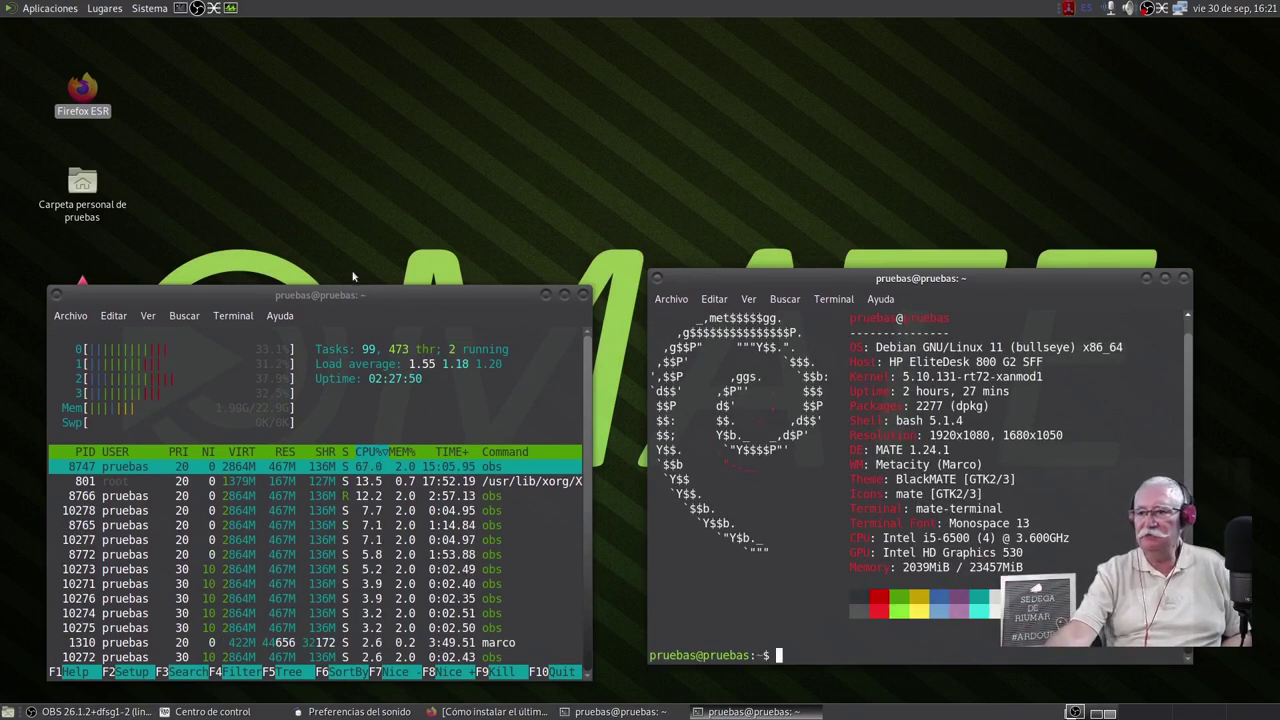
drag(361, 290, 377, 181)
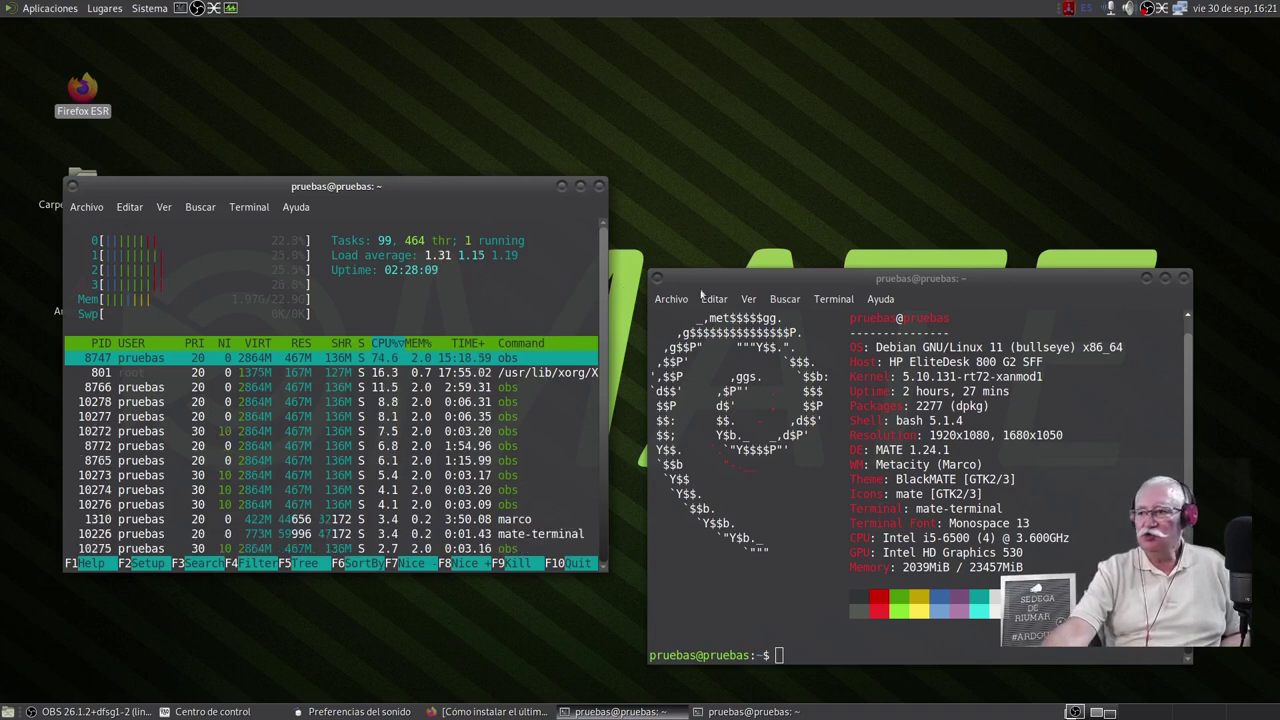
drag(729, 290, 714, 273)
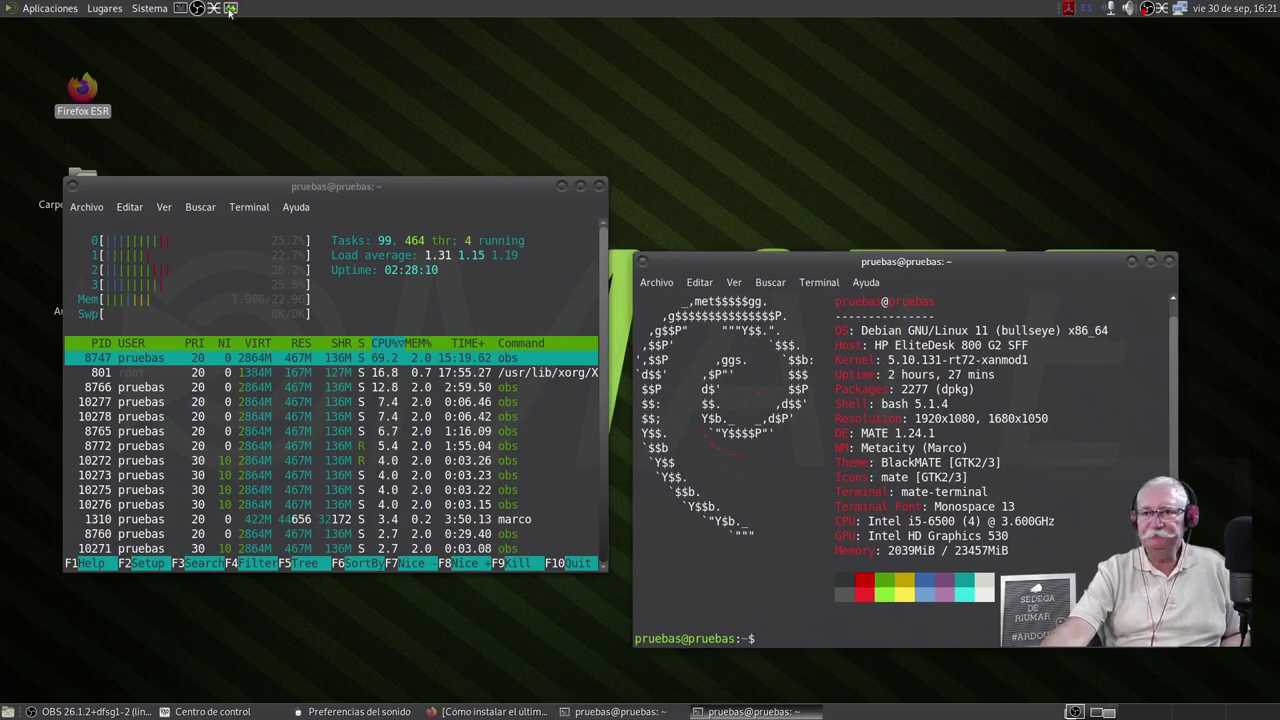
Step: Open the panel's system monitor, then close it and reposition the neofetch terminal
click(230, 8)
drag(784, 77, 510, 67)
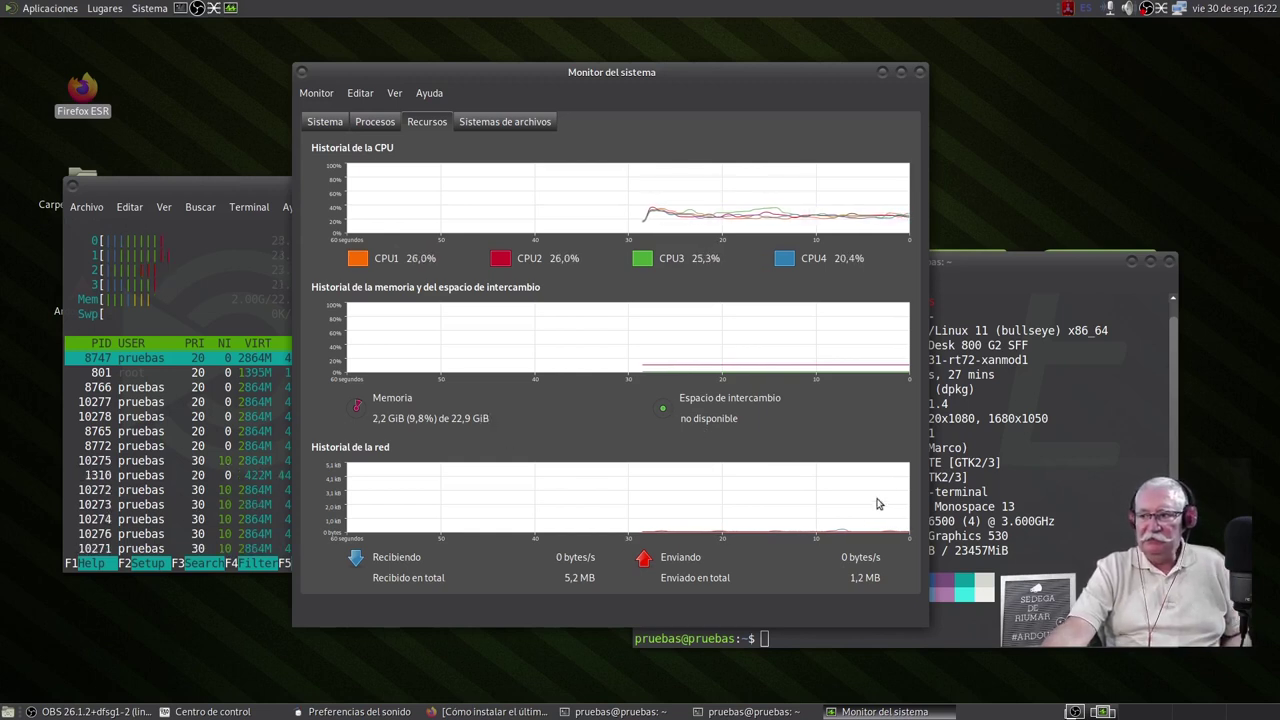
click(921, 74)
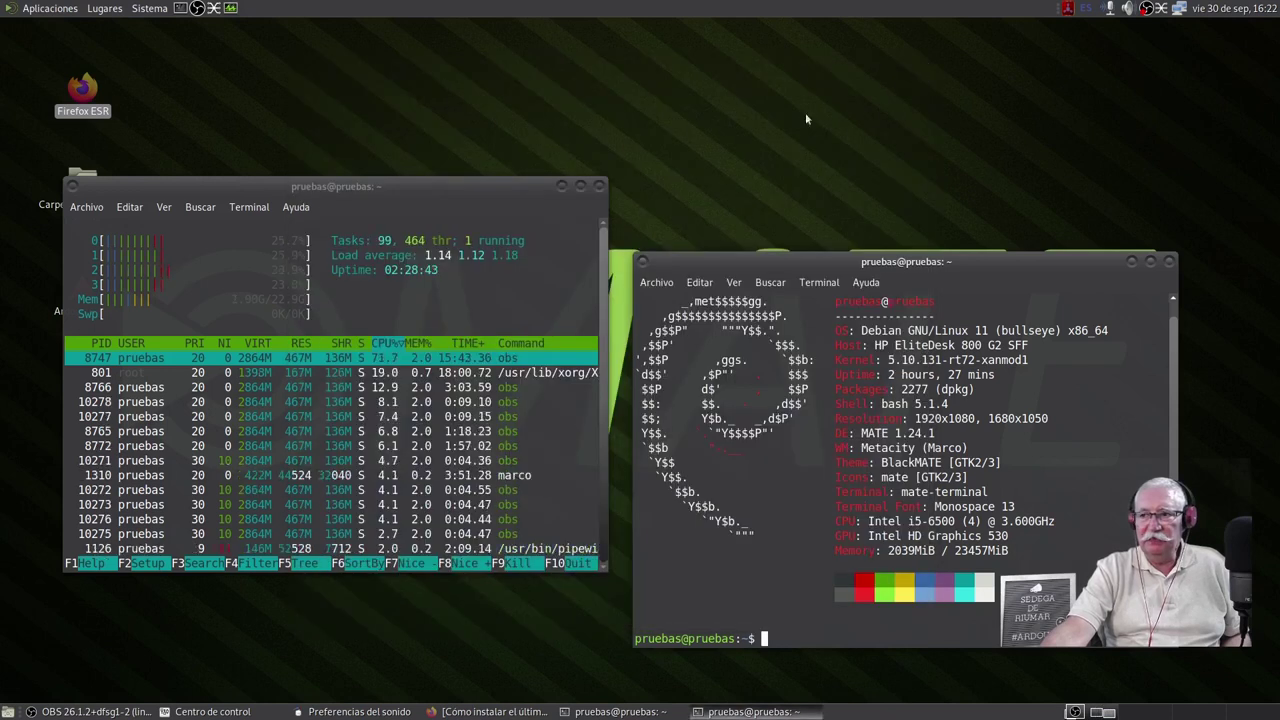
drag(800, 262, 776, 197)
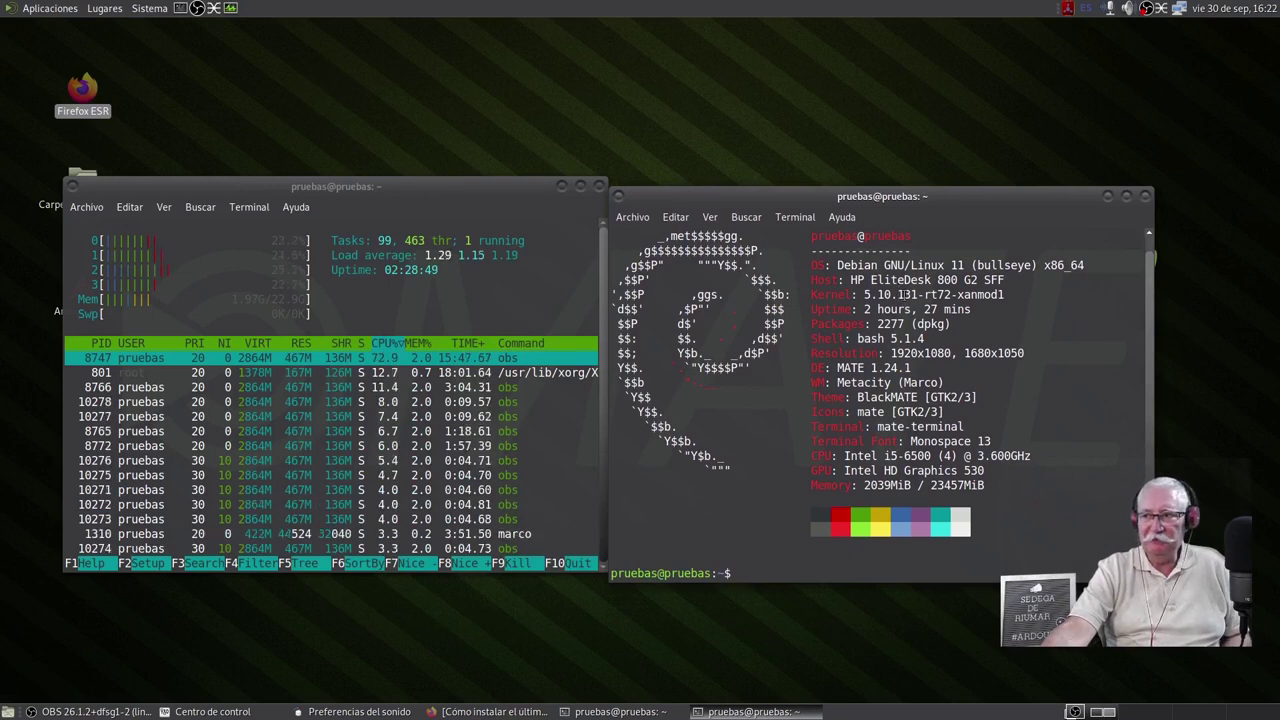
drag(740, 196, 759, 192)
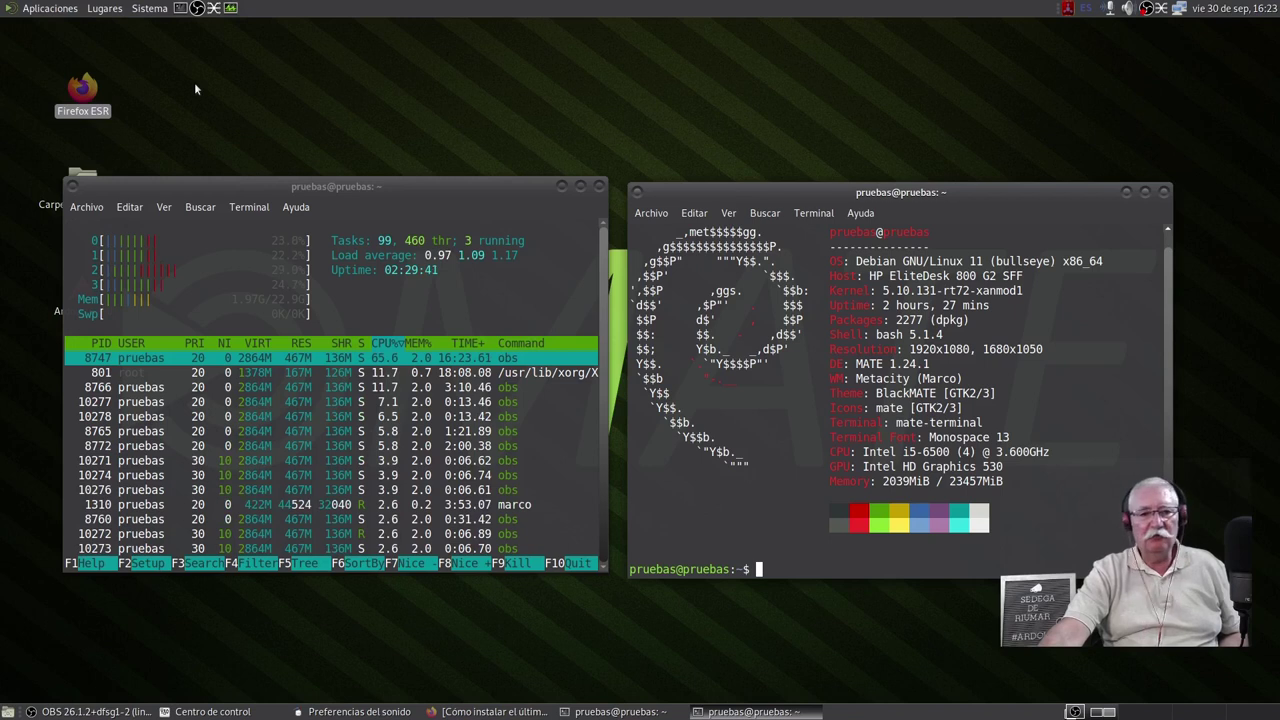
click(50, 12)
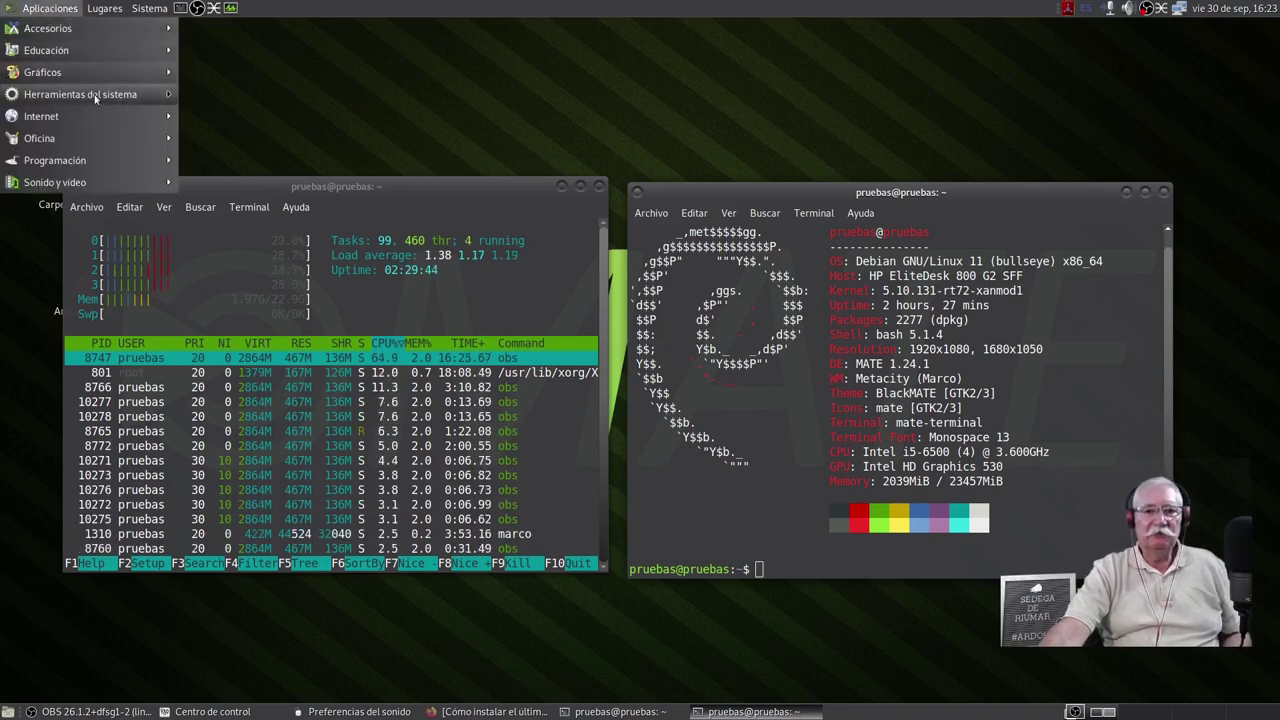
mouse_move(94, 94)
mouse_move(105, 118)
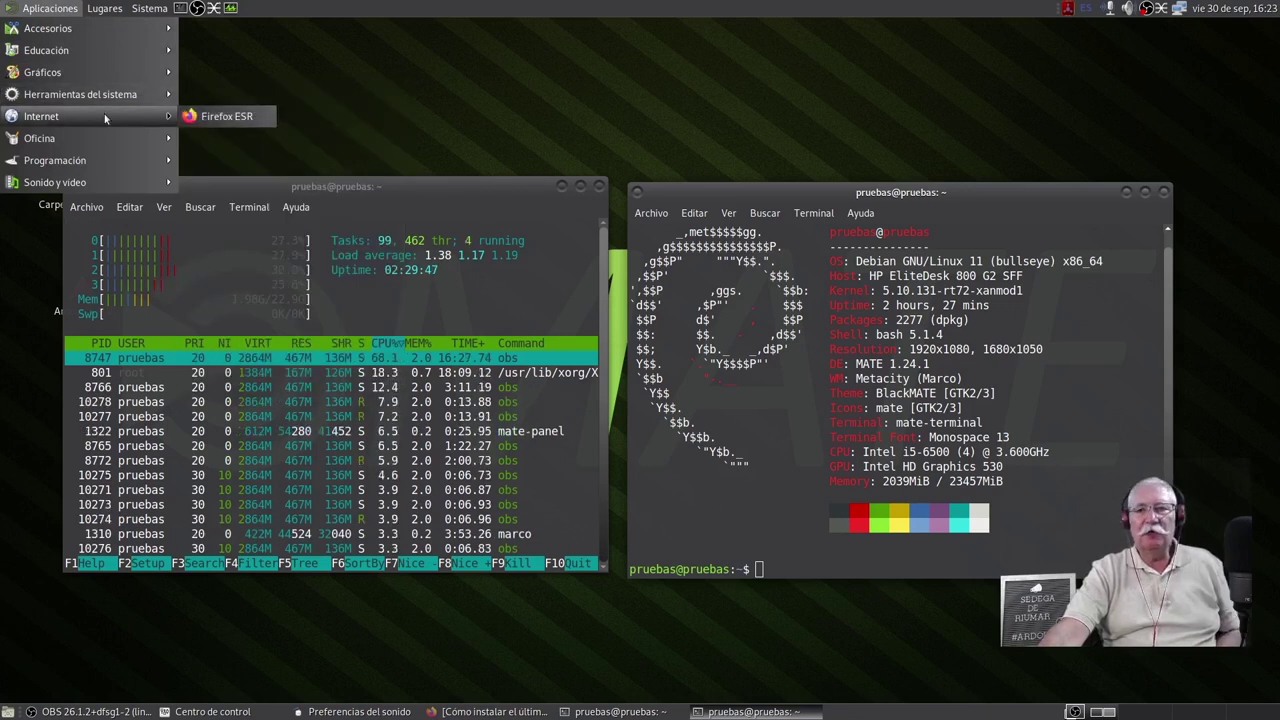
mouse_move(104, 8)
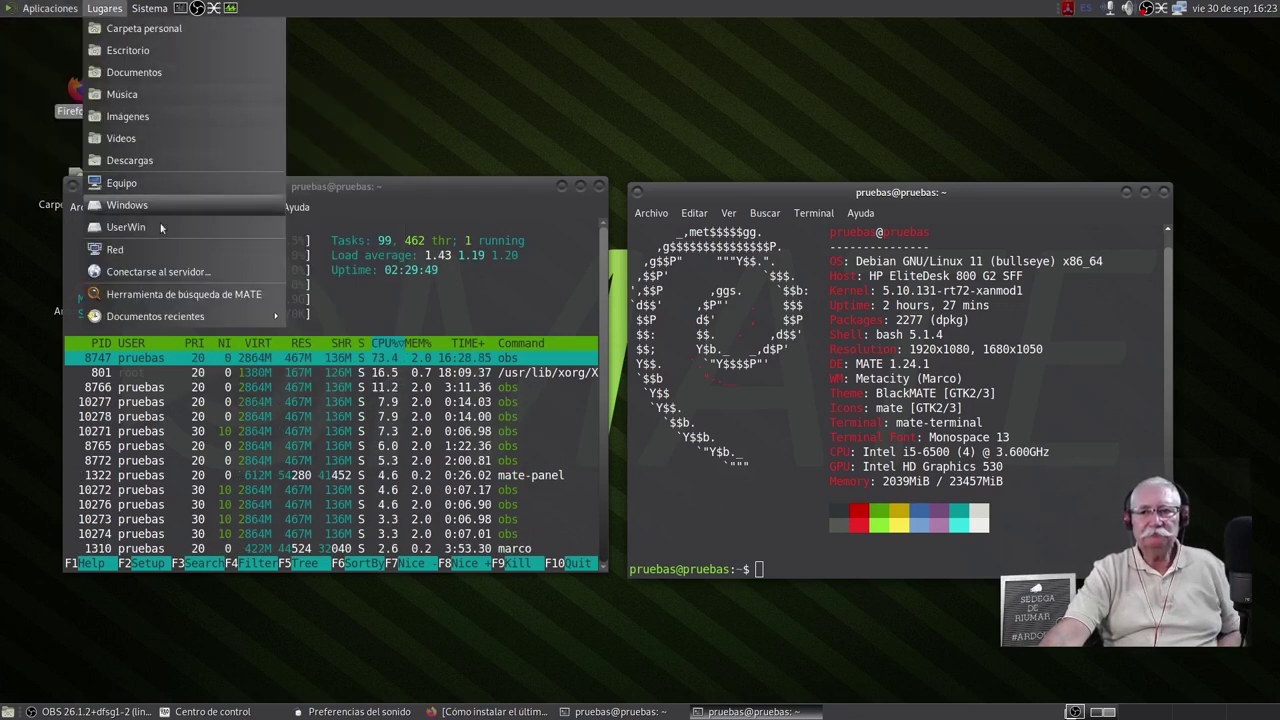
mouse_move(150, 8)
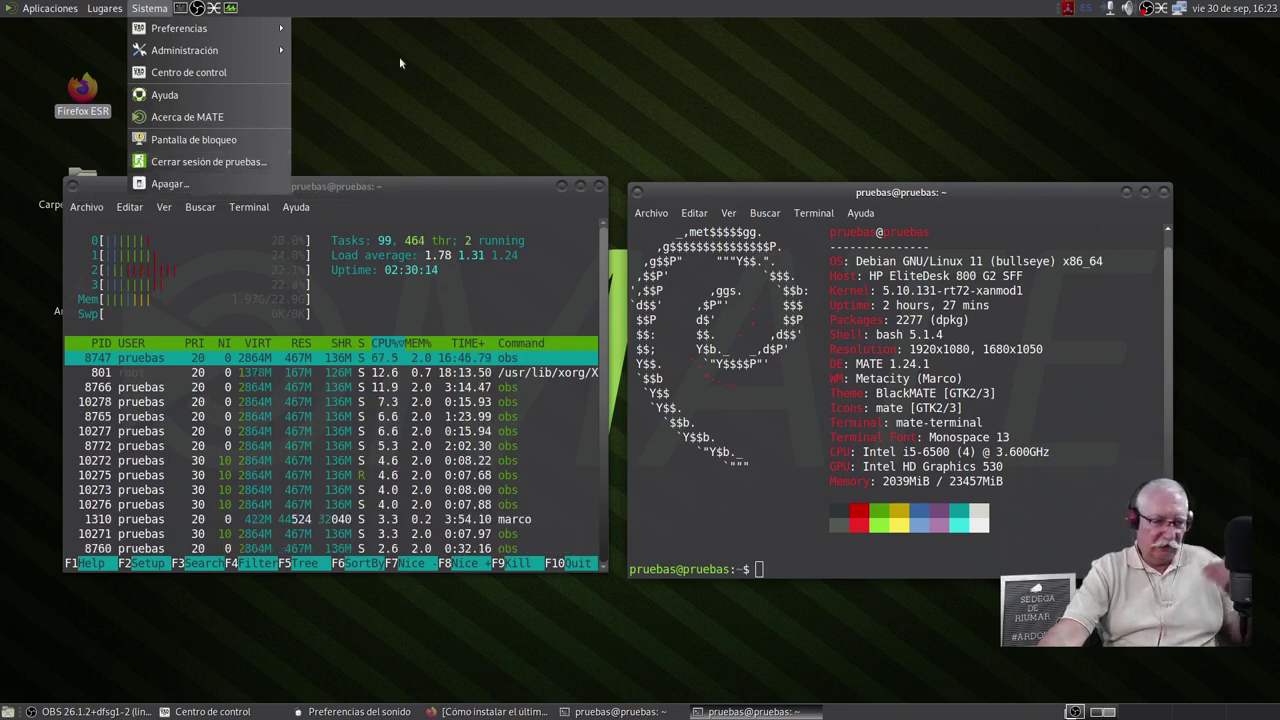
Step: Close the neofetch and htop terminals, confirming 'Cerrar el terminal', then bring up qpwgraph's 'prueba1' graph
click(372, 85)
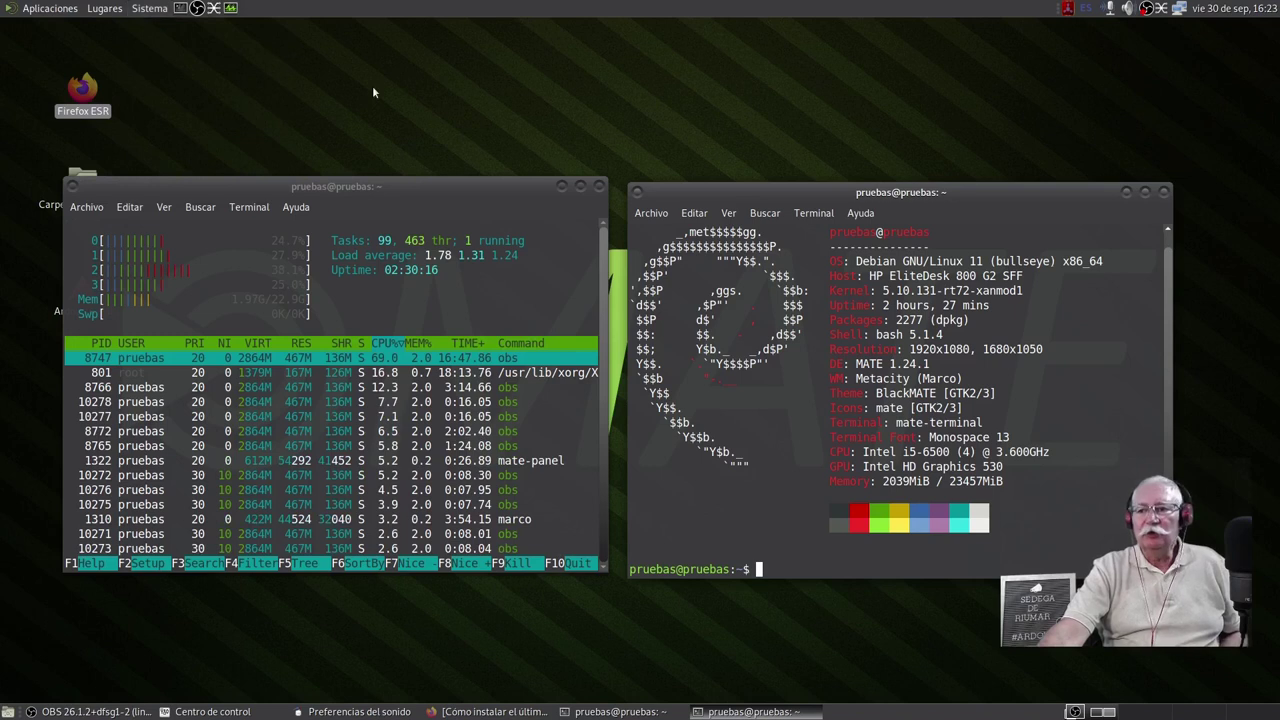
drag(481, 185, 479, 195)
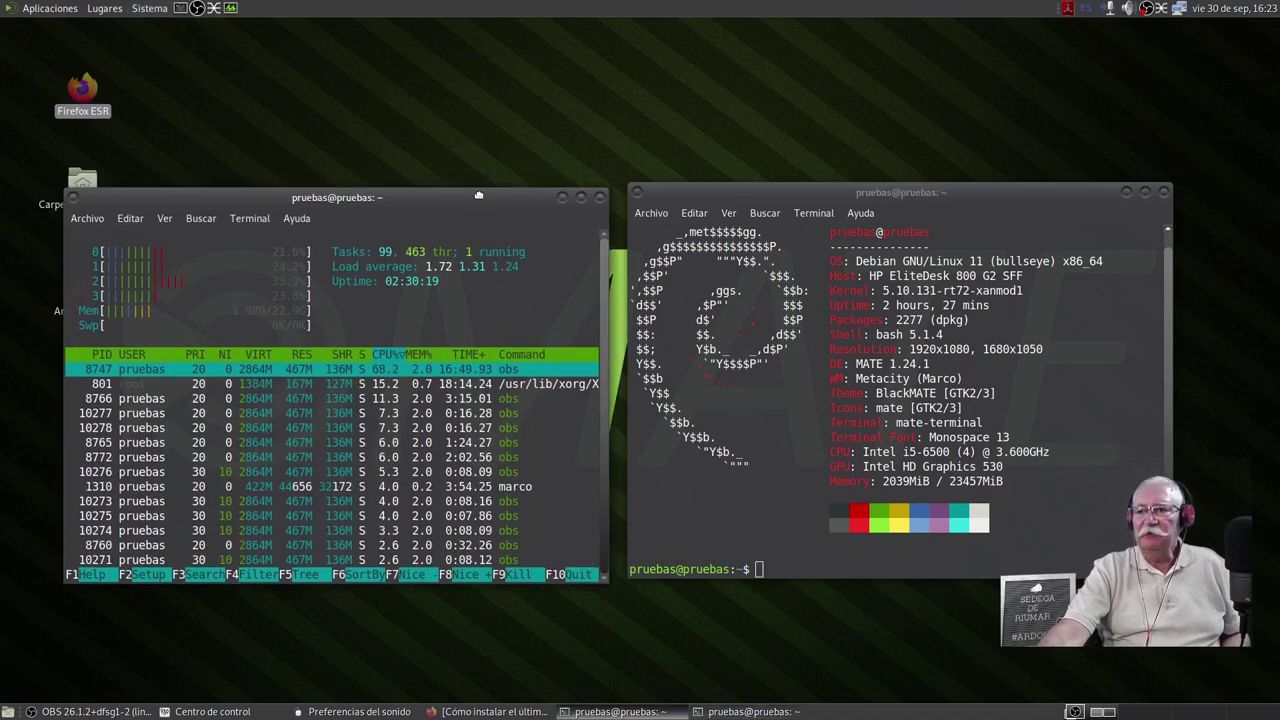
click(1164, 191)
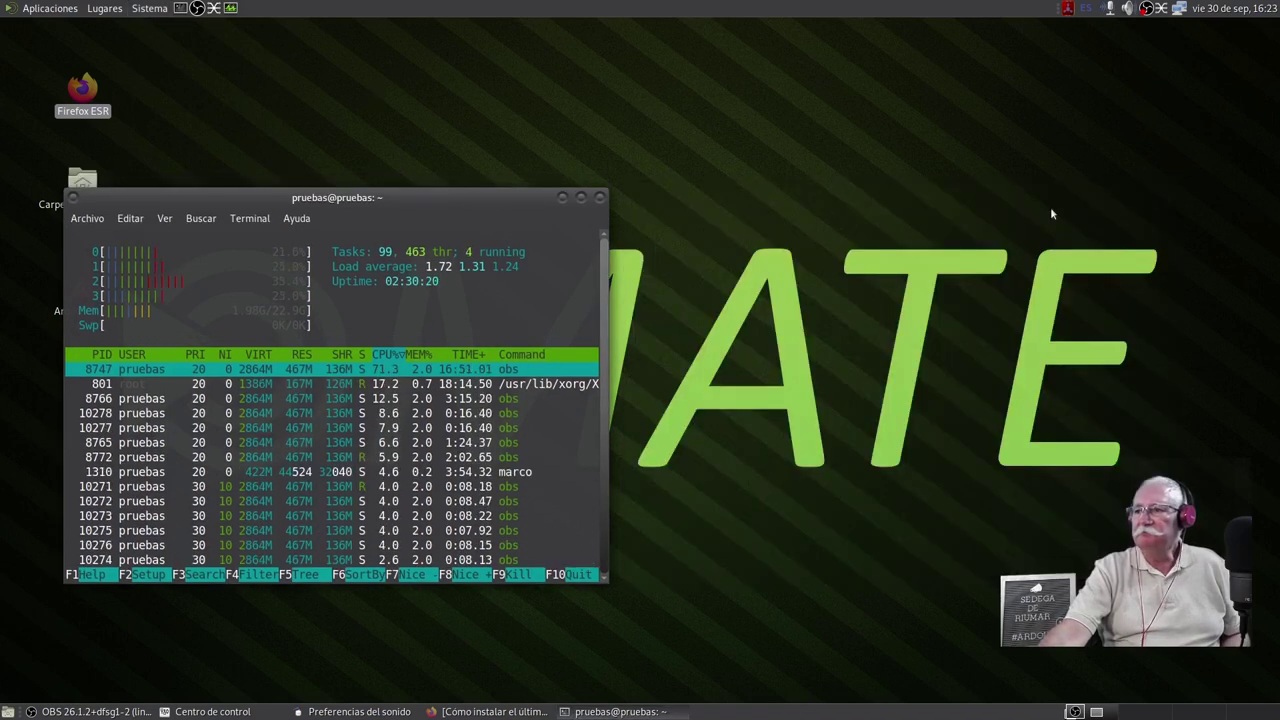
click(599, 201)
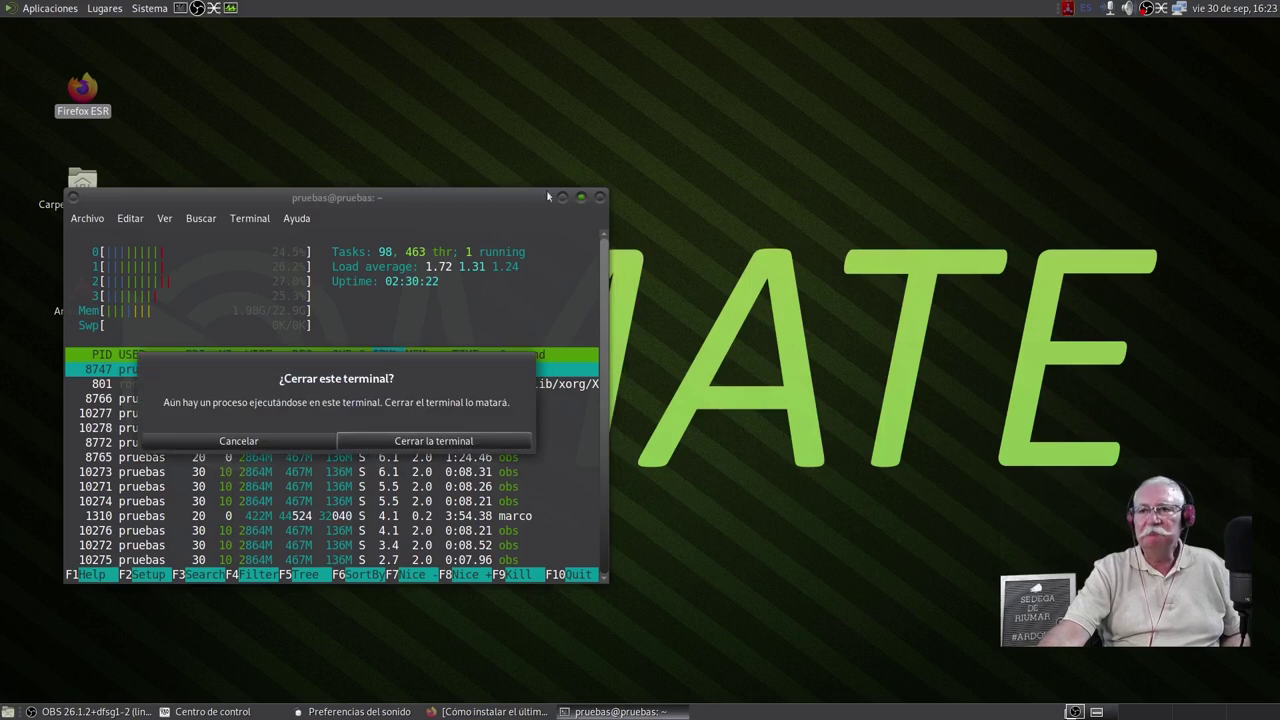
click(480, 446)
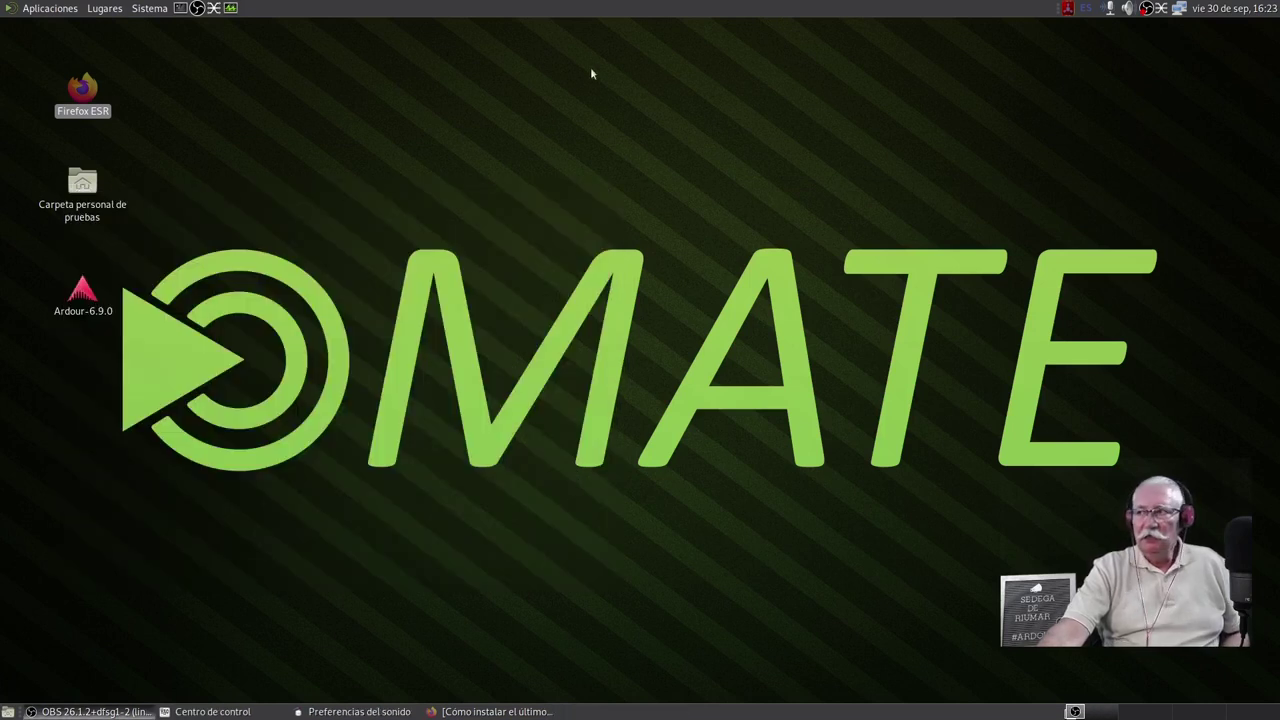
click(1159, 9)
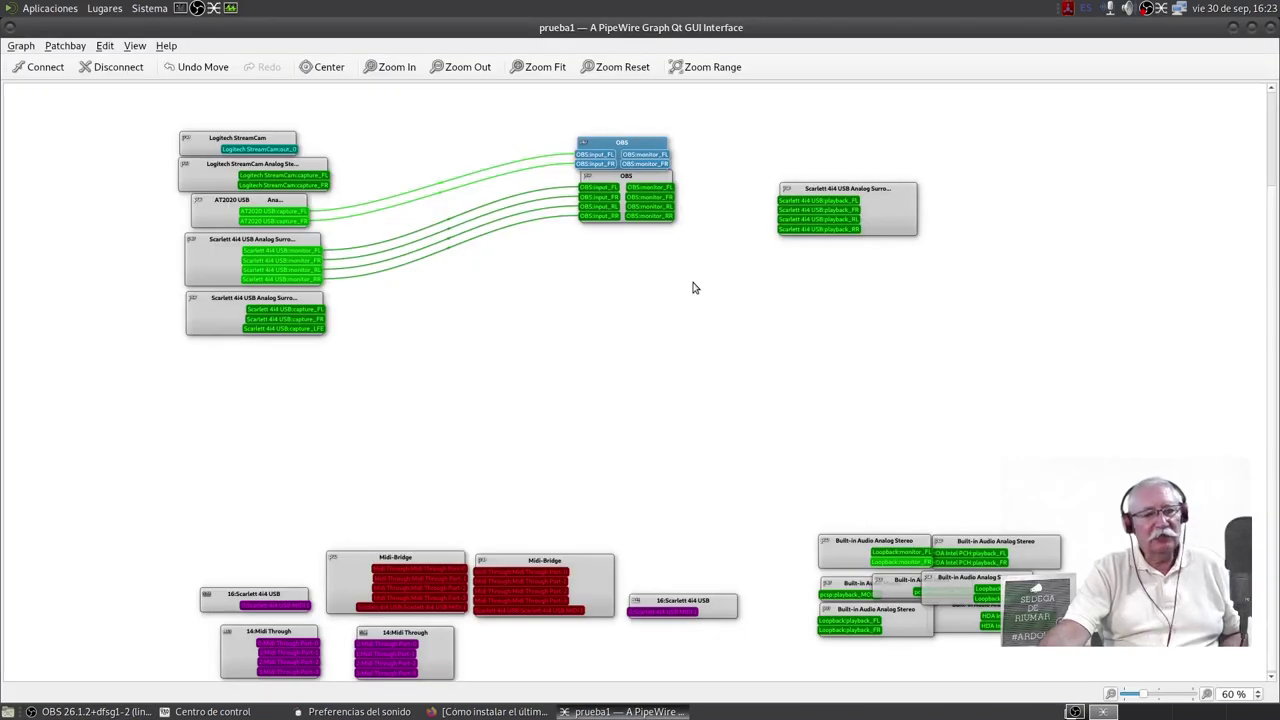
Step: Launch Software from Aplicaciones > Herramientas del sistema in the top panel
click(45, 9)
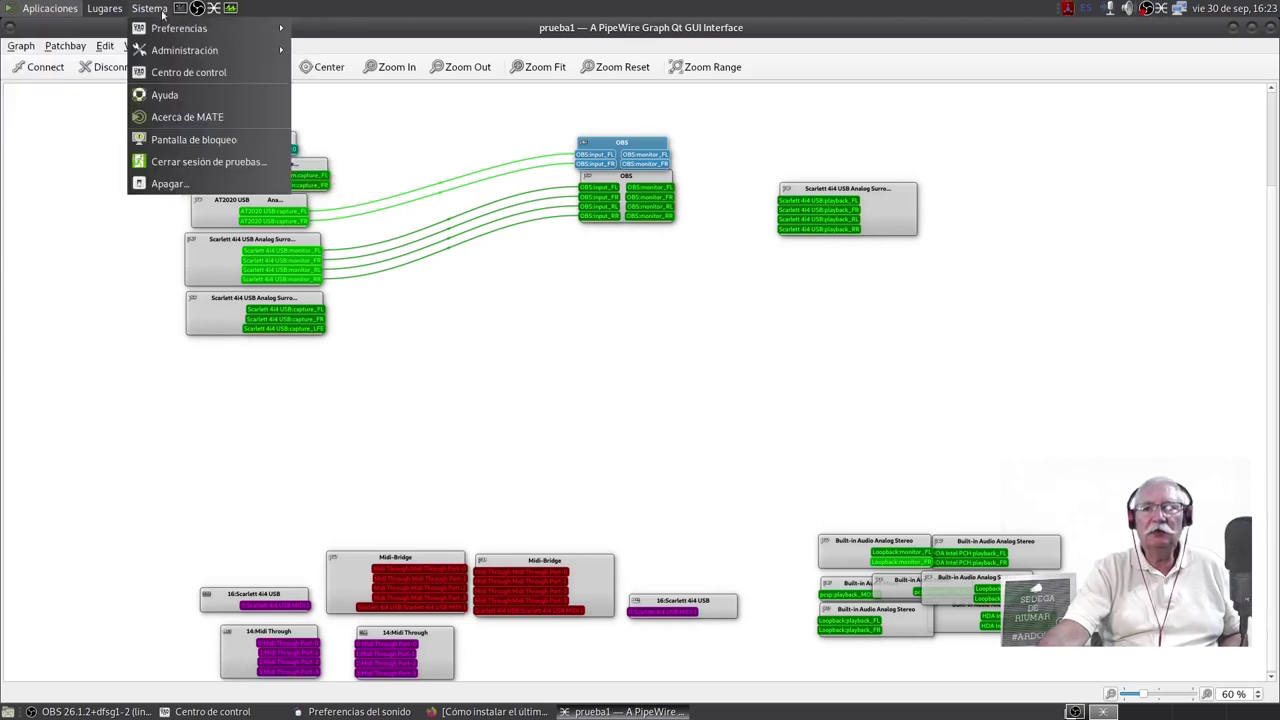
mouse_move(166, 38)
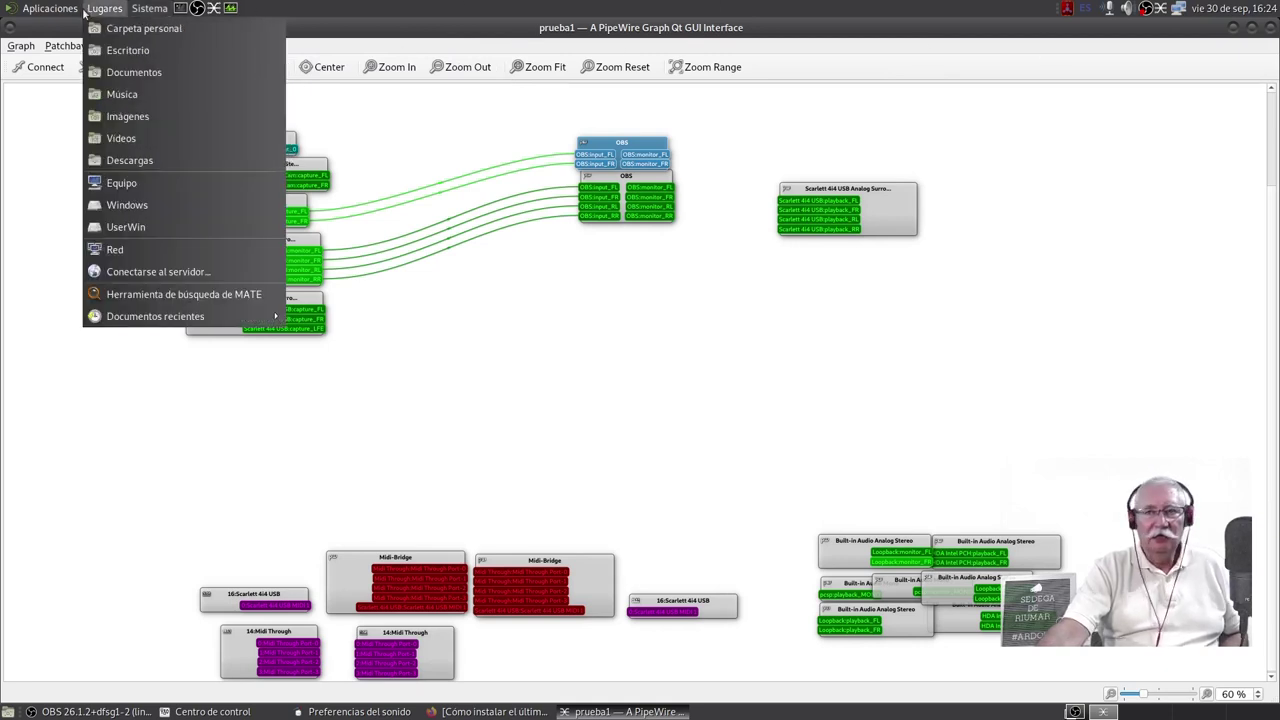
click(50, 8)
click(50, 8)
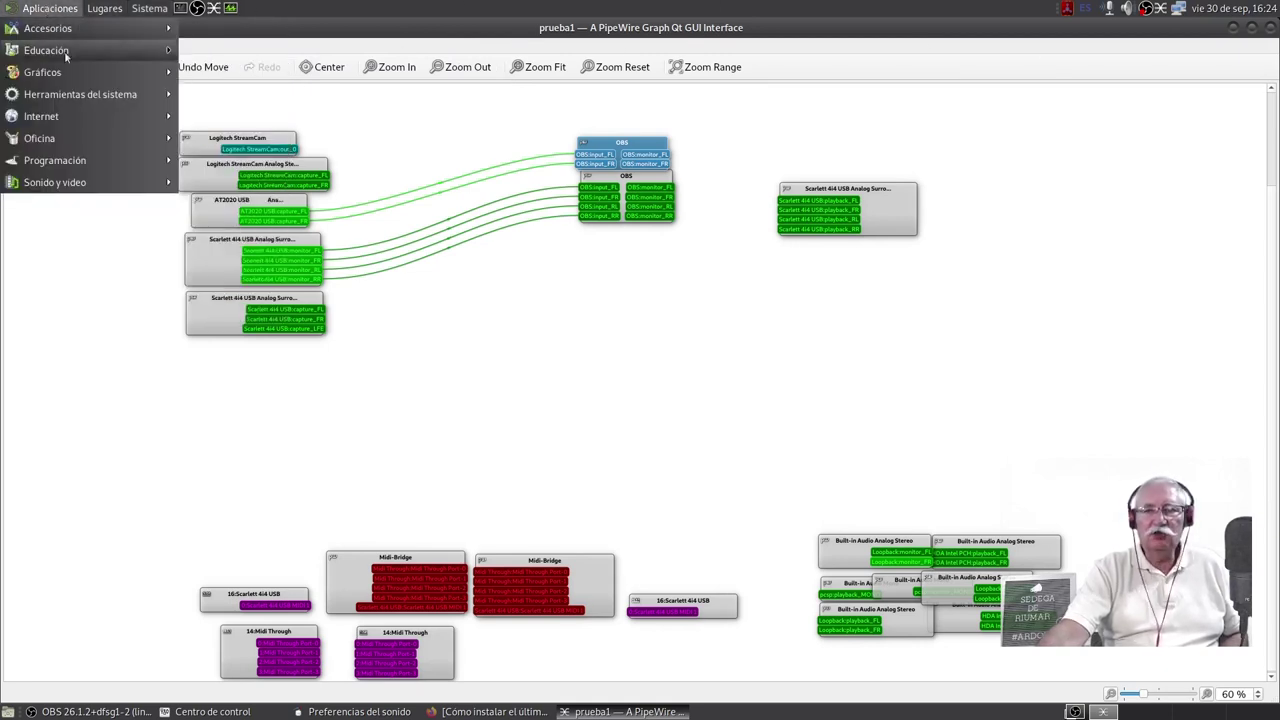
mouse_move(79, 77)
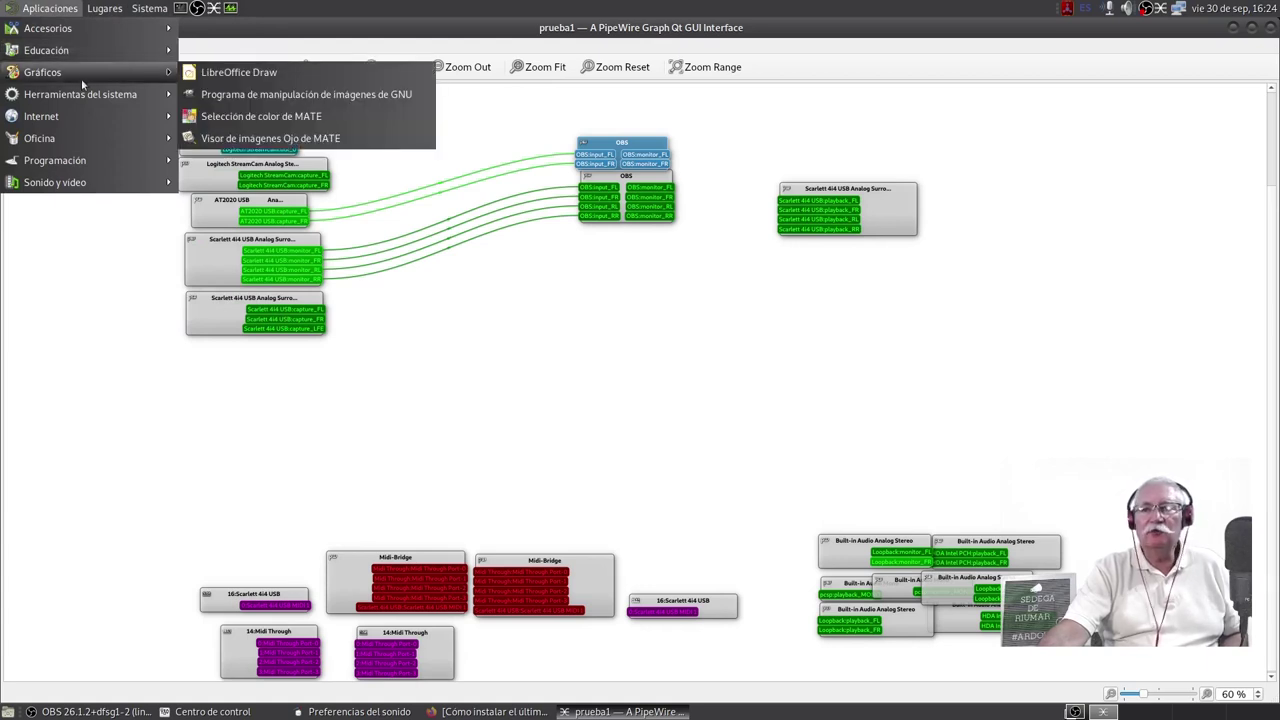
mouse_move(83, 100)
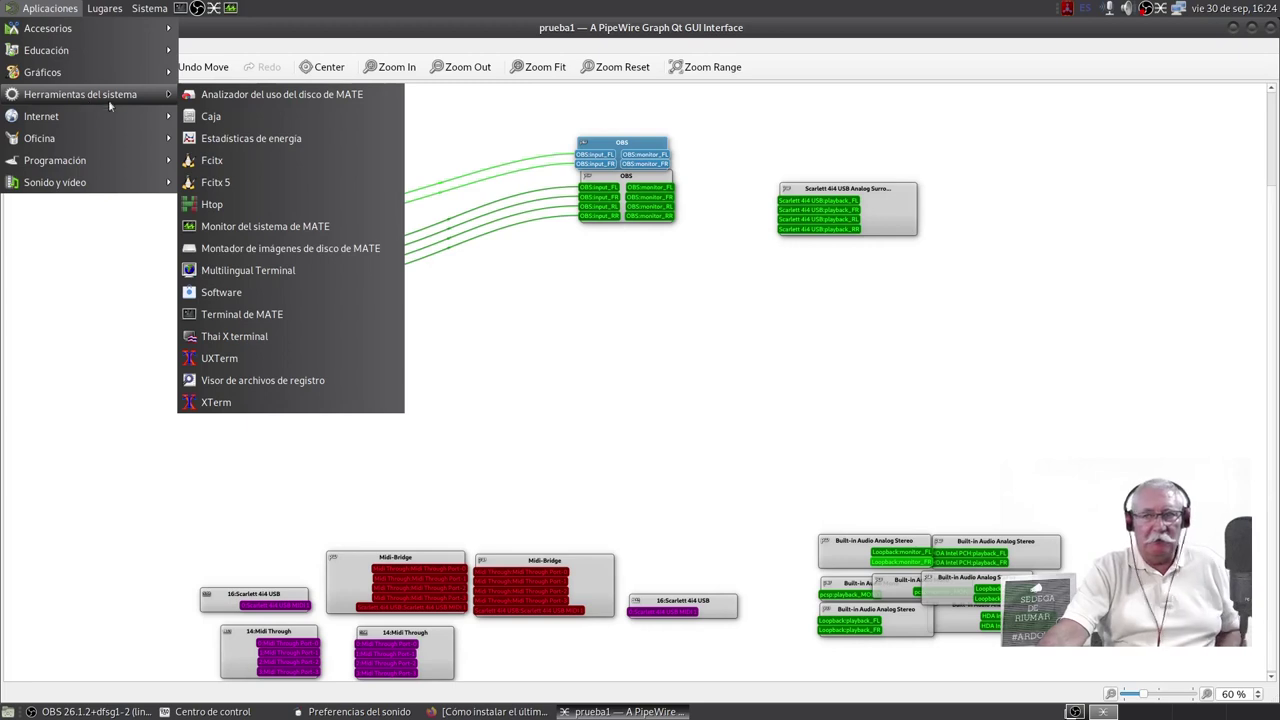
click(222, 292)
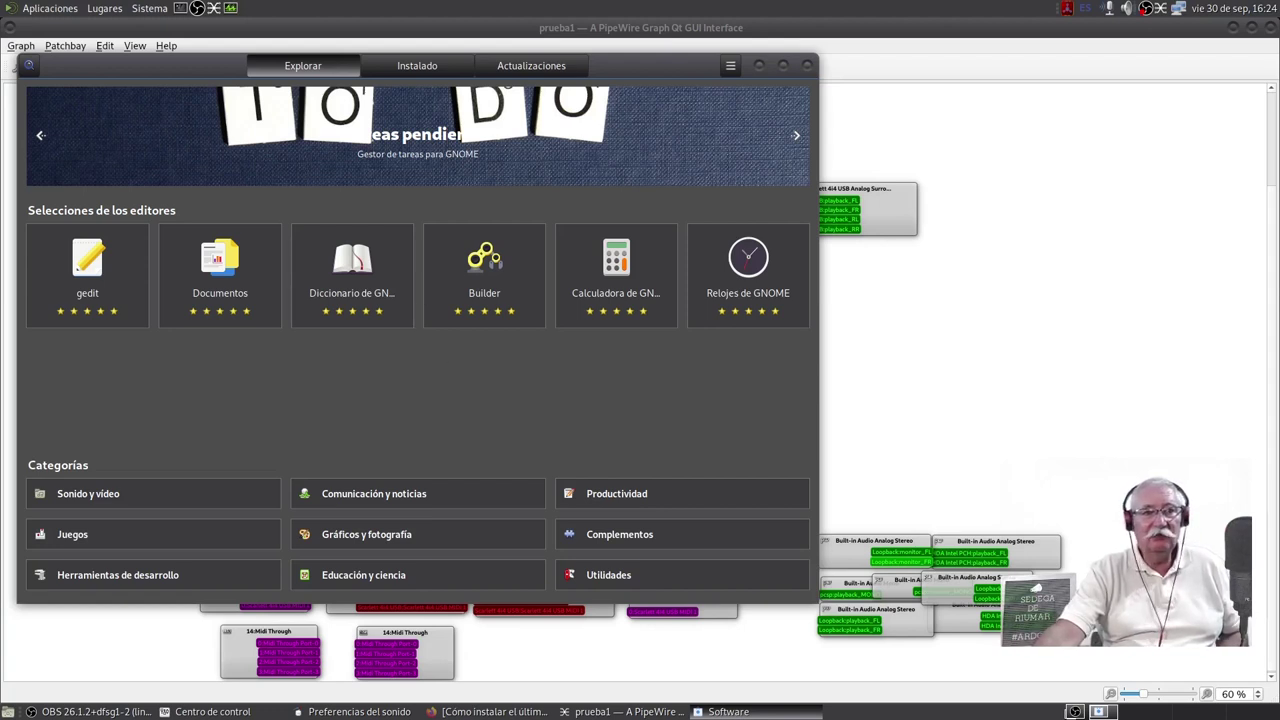
Step: Minimize OBS and close GNOME Software to reveal the 'prueba1' graph again
key(alt+Tab)
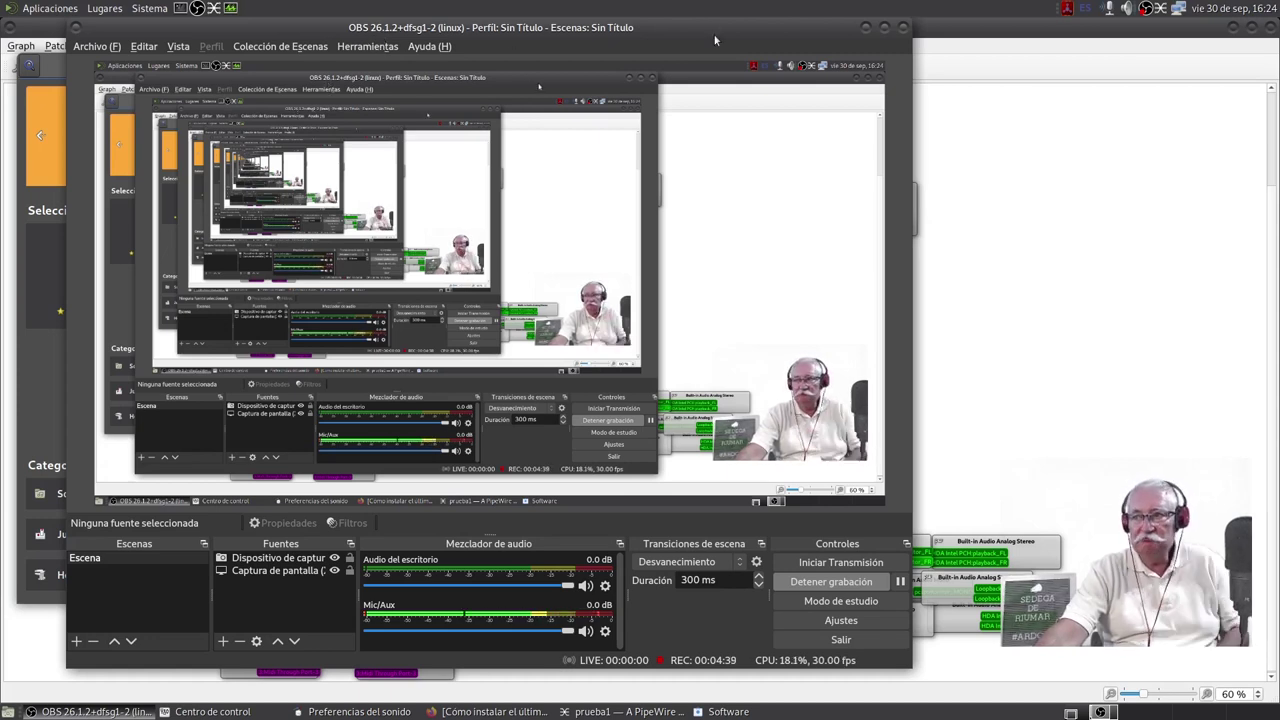
key(alt+F9)
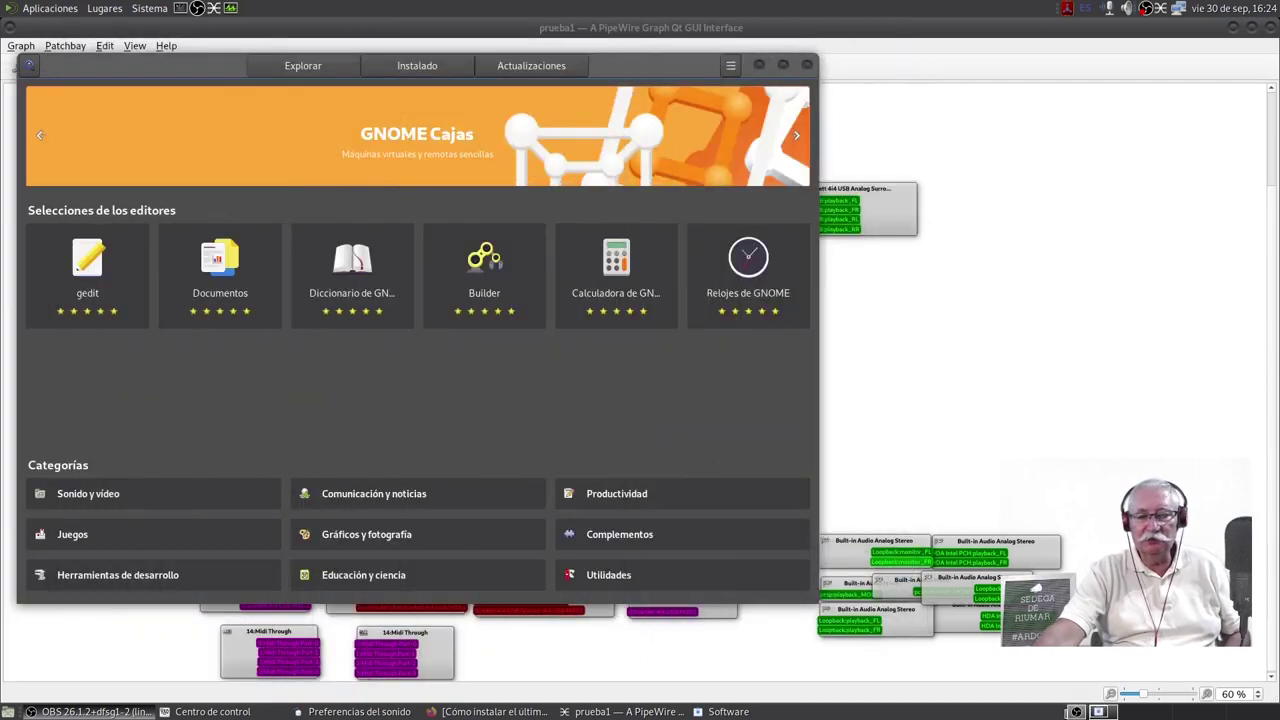
click(807, 66)
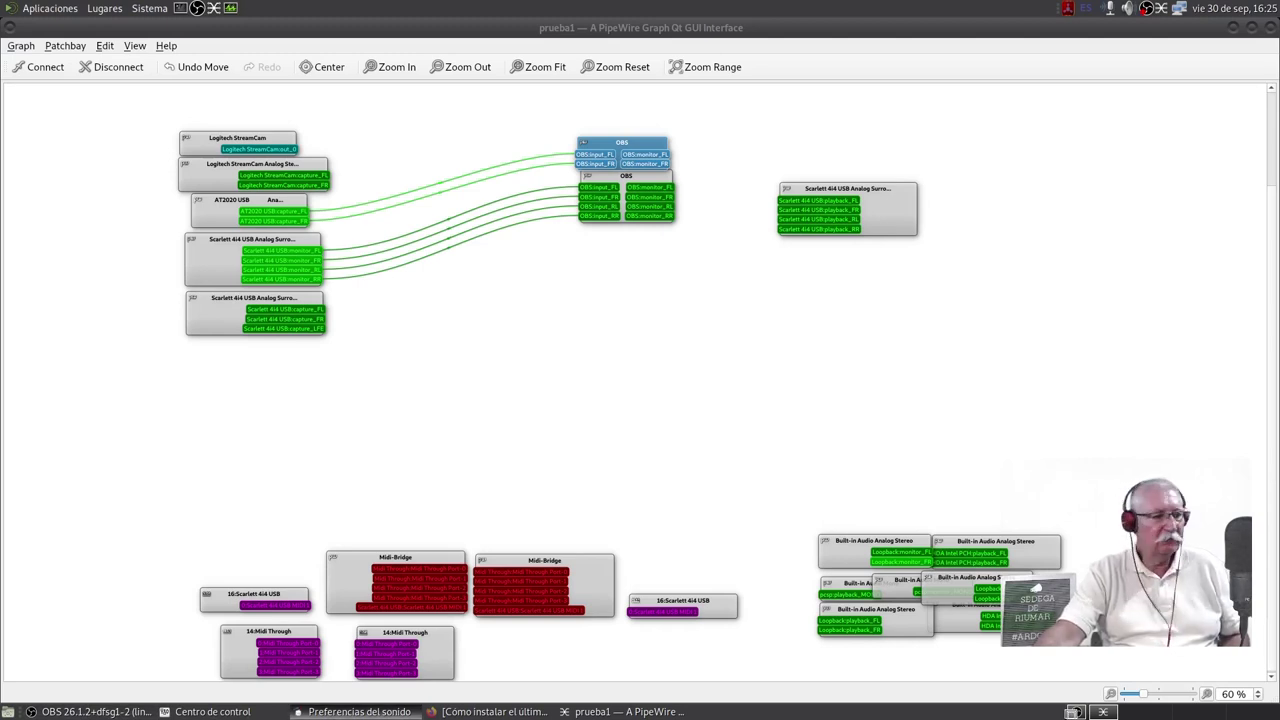
Step: Open the Scarlett 4i4 speaker test and play the Front Right and Front Left sounds
click(355, 711)
drag(879, 326, 1049, 282)
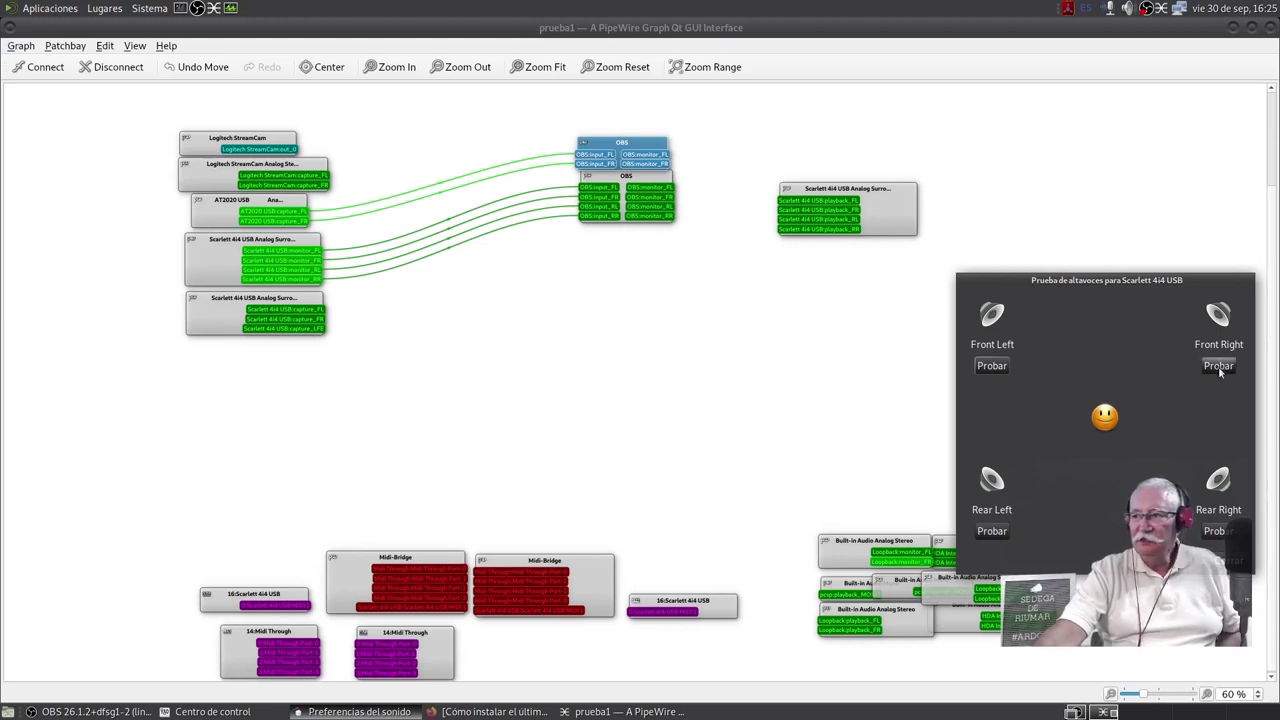
click(1219, 367)
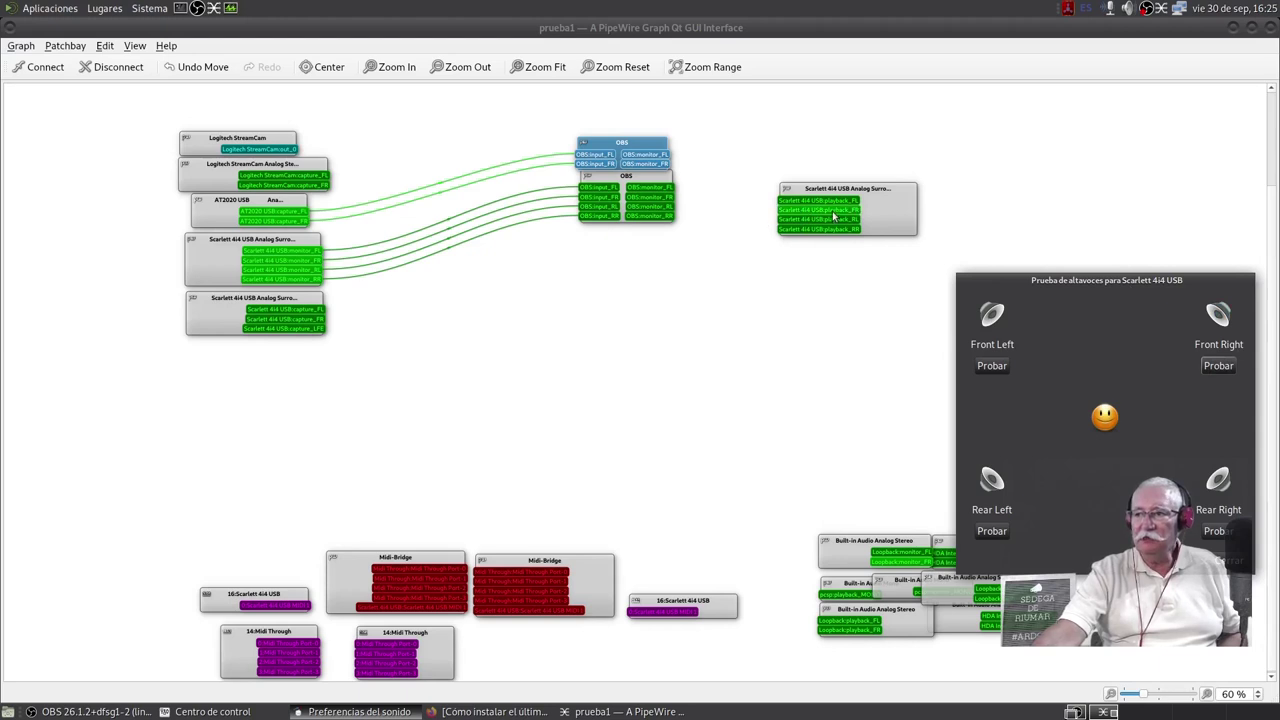
click(991, 366)
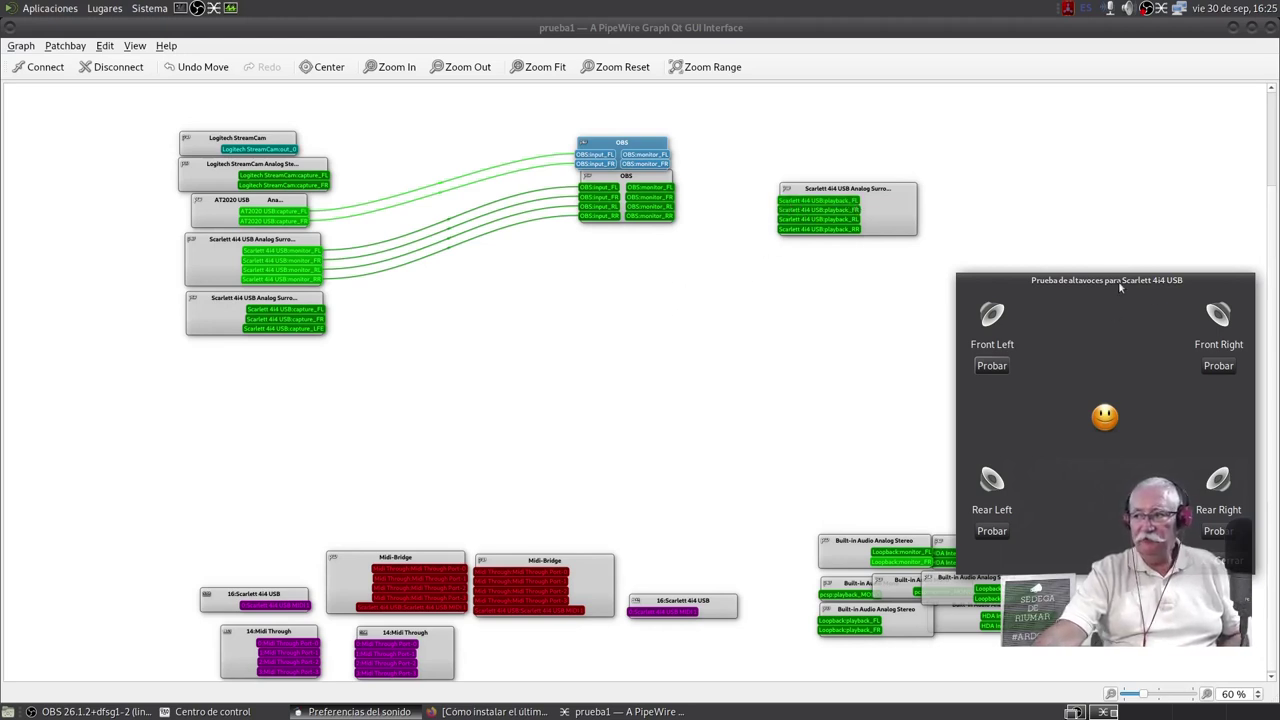
Step: Play the Rear Right and Rear Left test sounds, then close the speaker test
drag(1141, 281, 1099, 208)
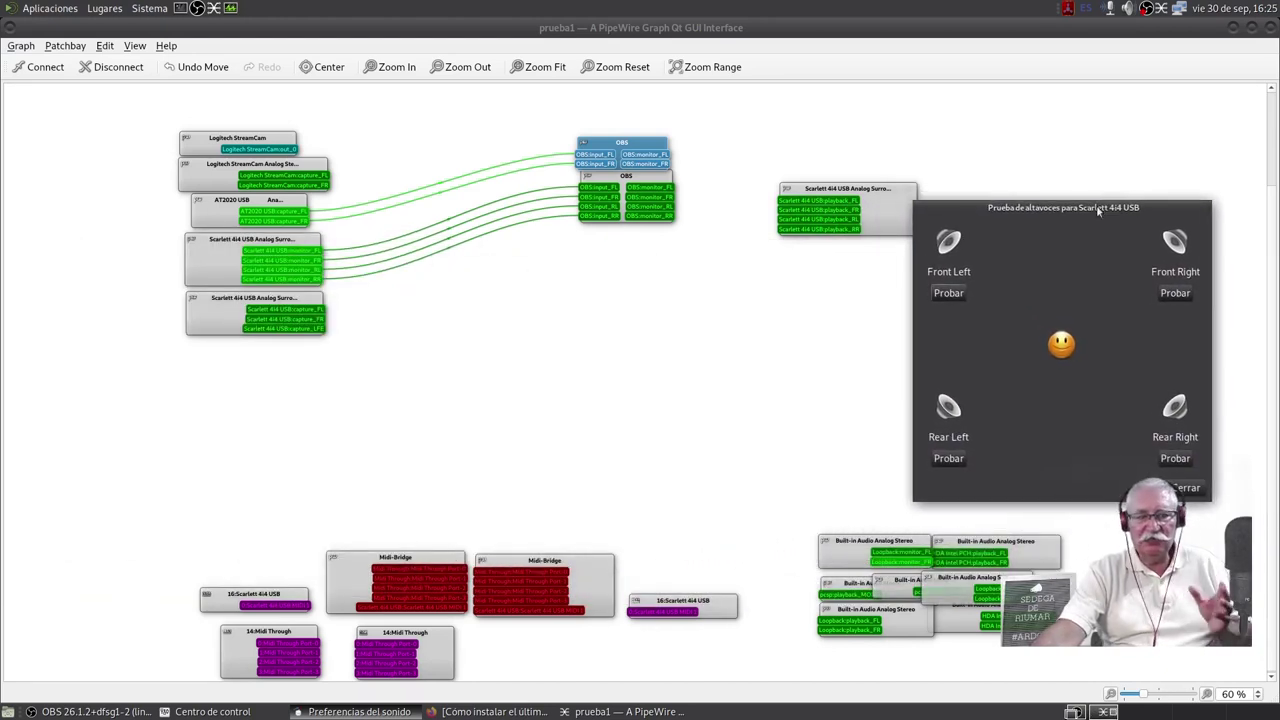
click(1174, 459)
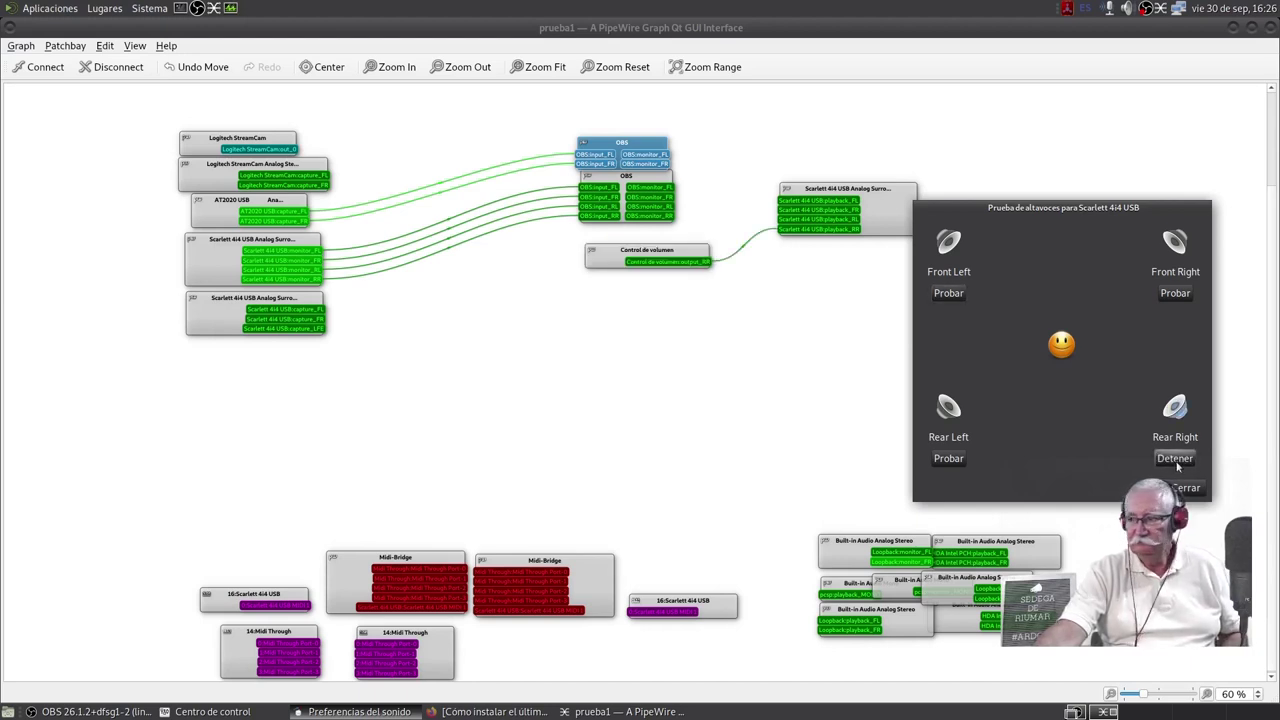
click(948, 459)
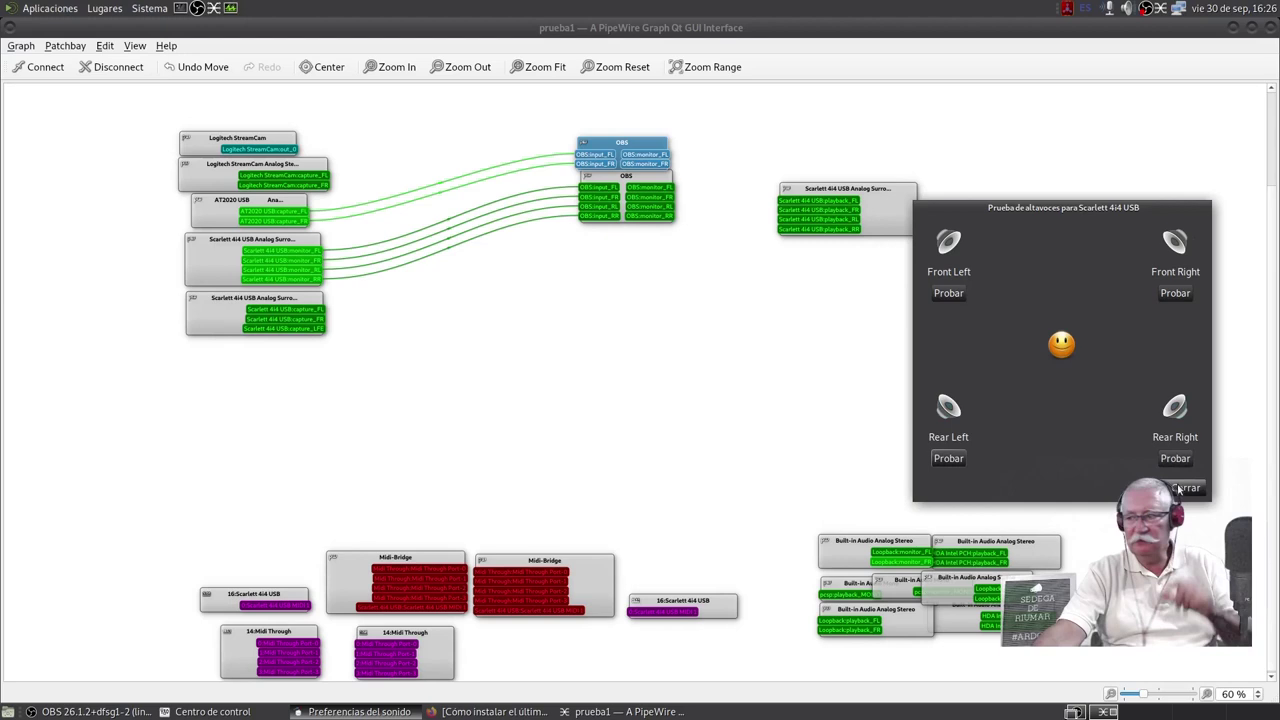
click(1183, 490)
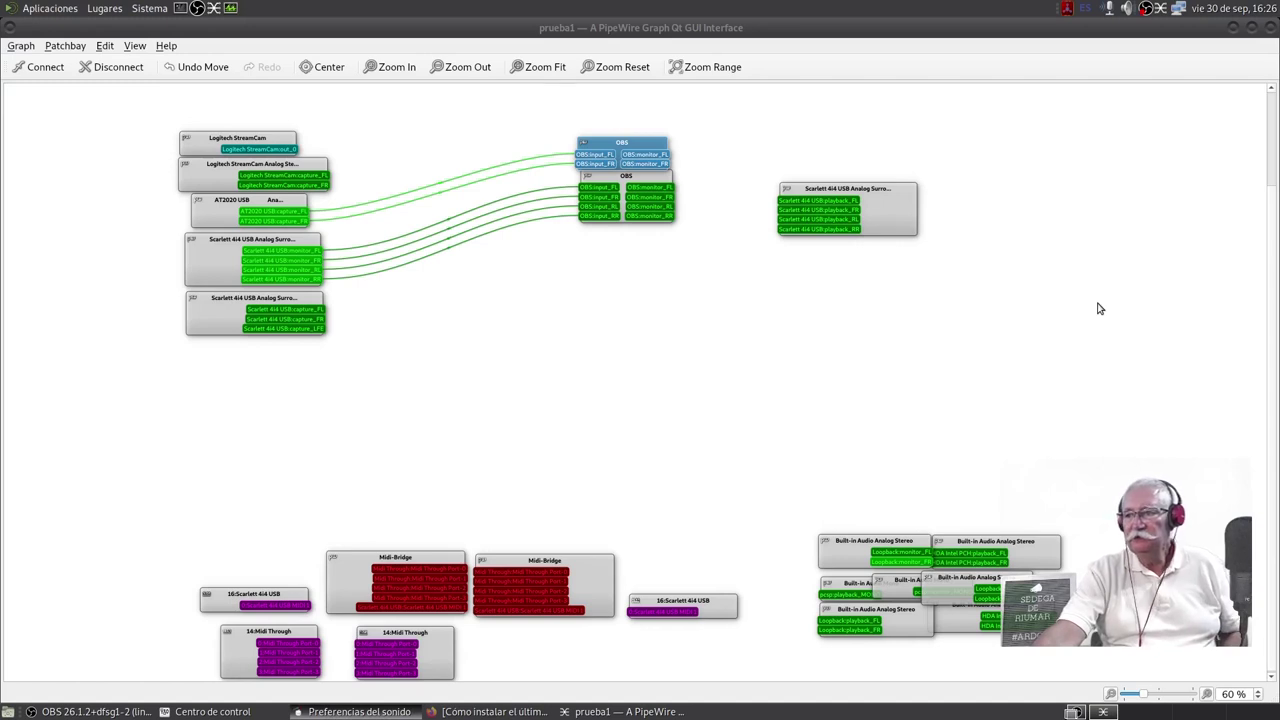
Step: Close qpwgraph and reopen the Salmorejo Geek article from Firefox's New Tab page
click(1272, 34)
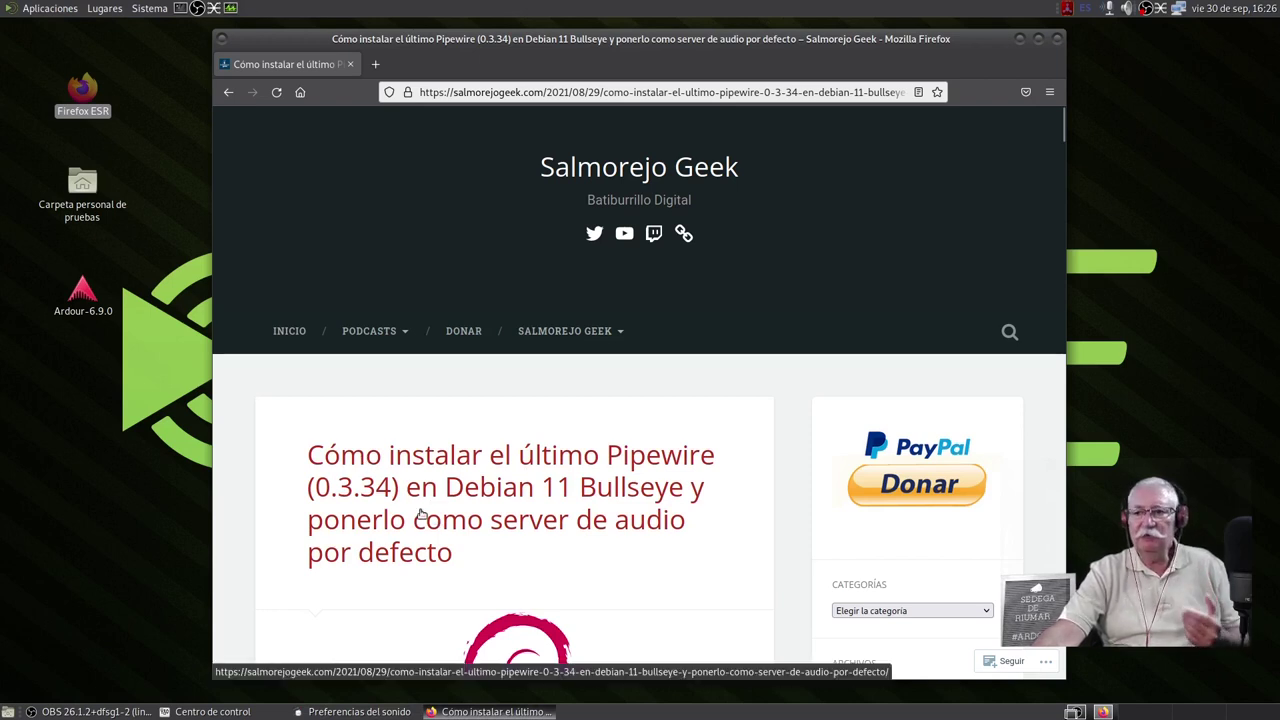
click(228, 92)
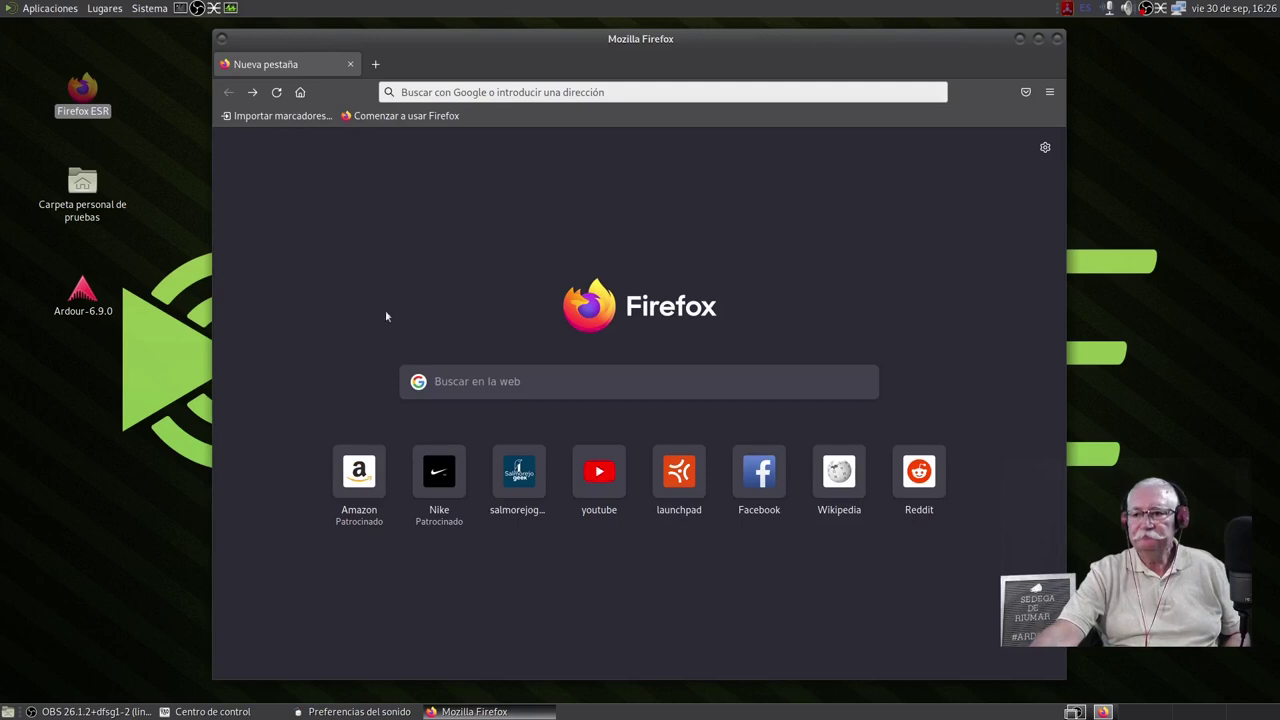
click(518, 478)
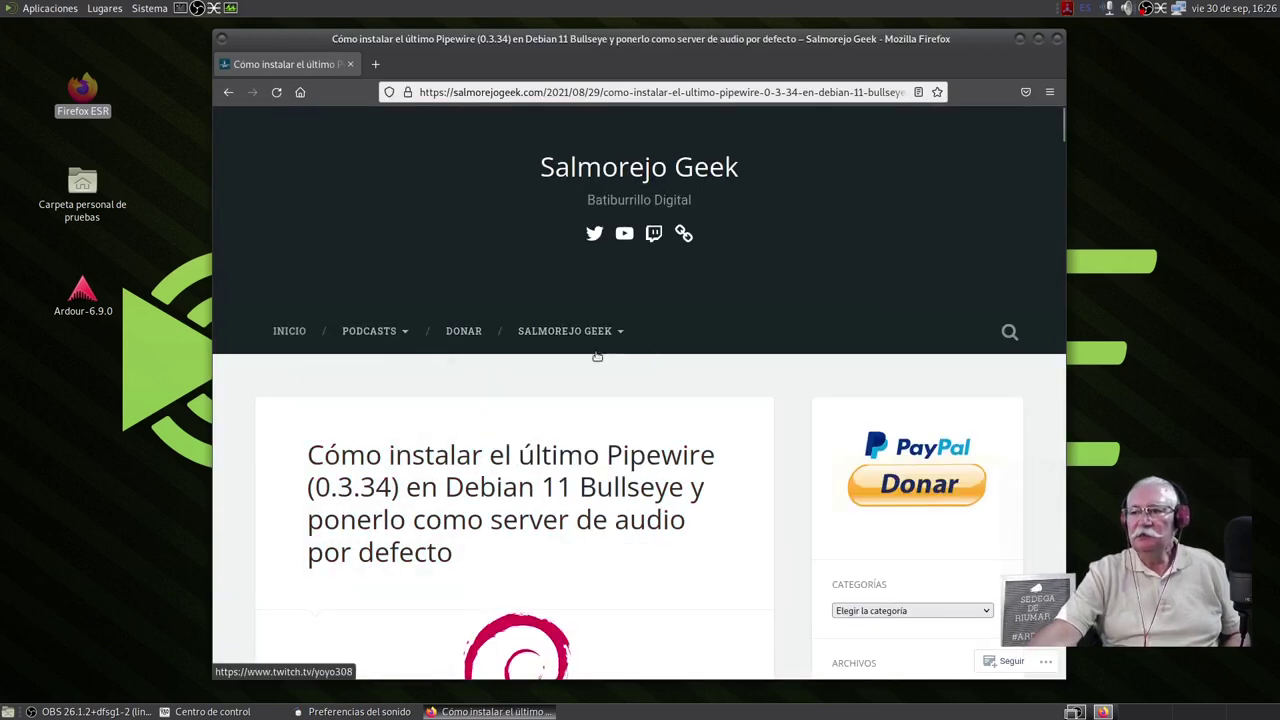
Step: Scroll down through the article on installing PipeWire 0.3.34 on Debian 11
scroll(491, 477, down, 4)
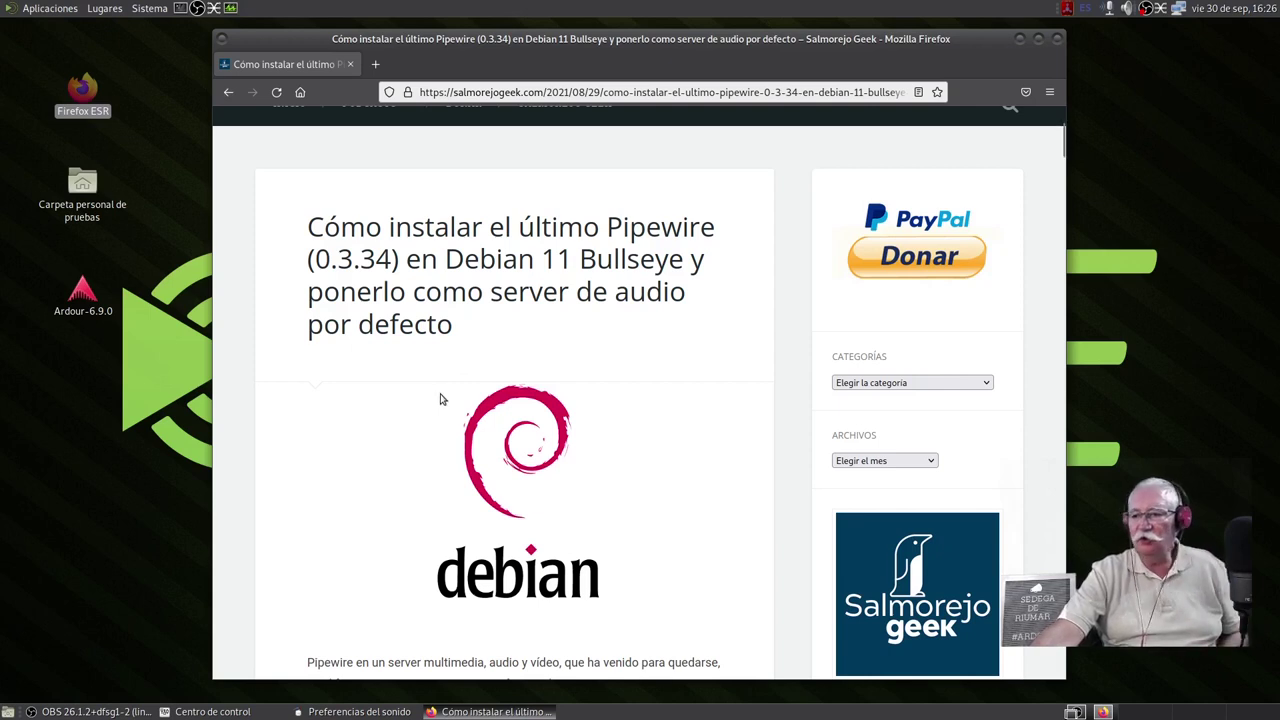
scroll(480, 395, down, 4)
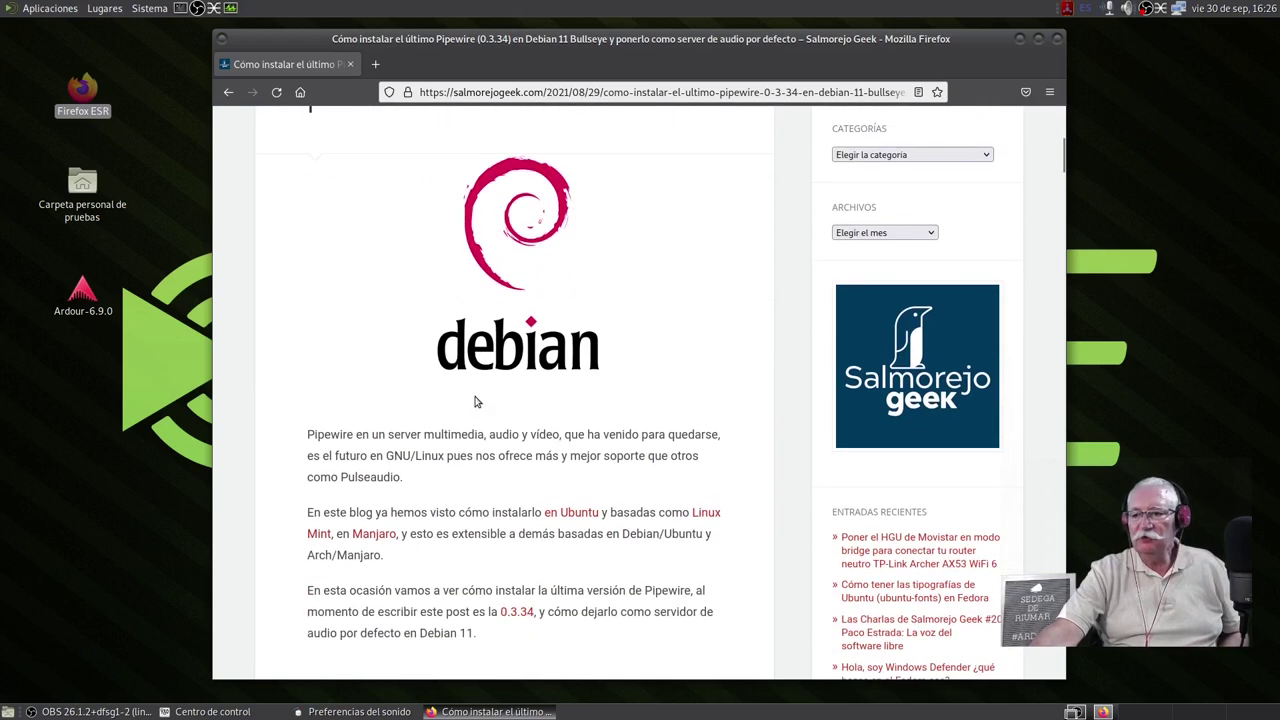
scroll(475, 401, down, 3)
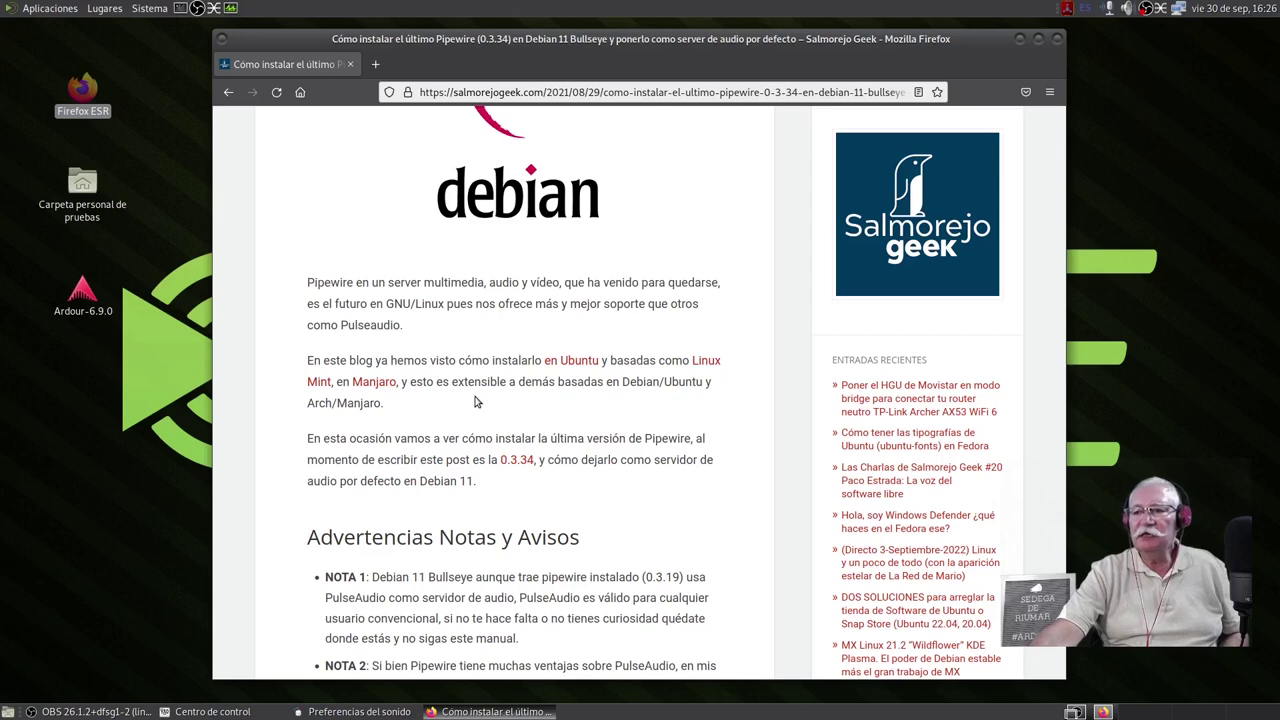
scroll(475, 401, down, 15)
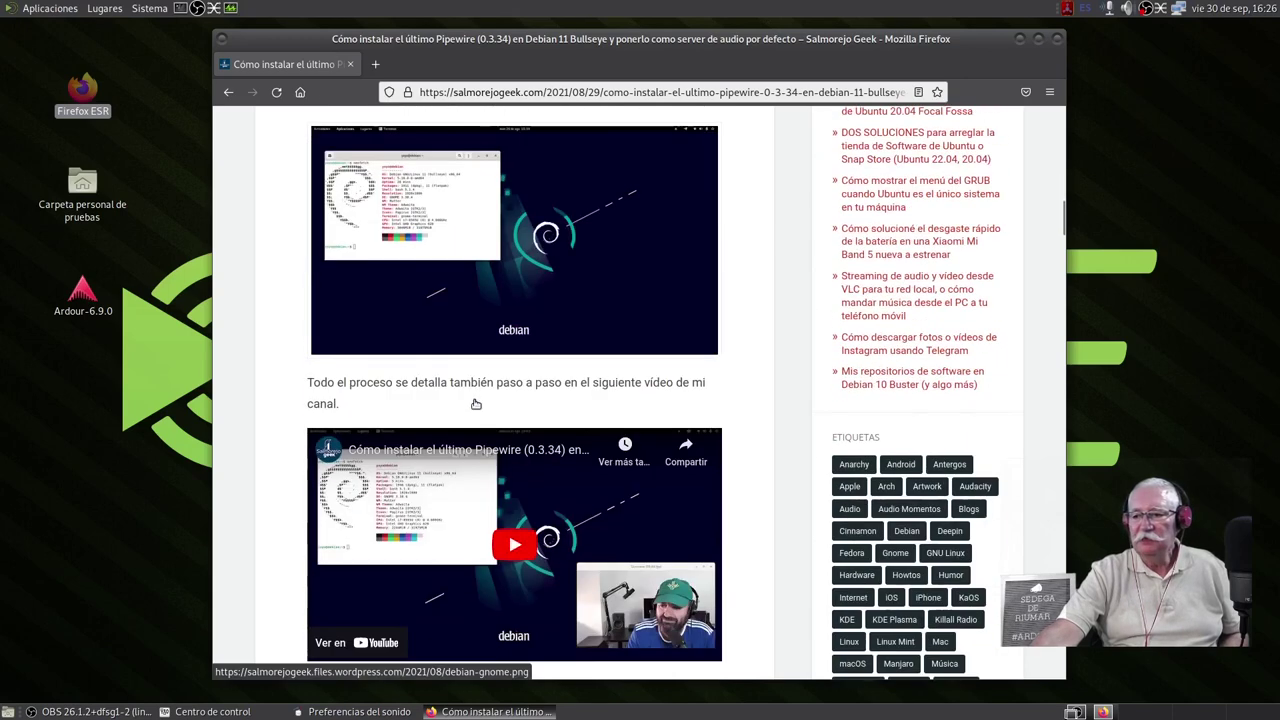
scroll(475, 401, down, 18)
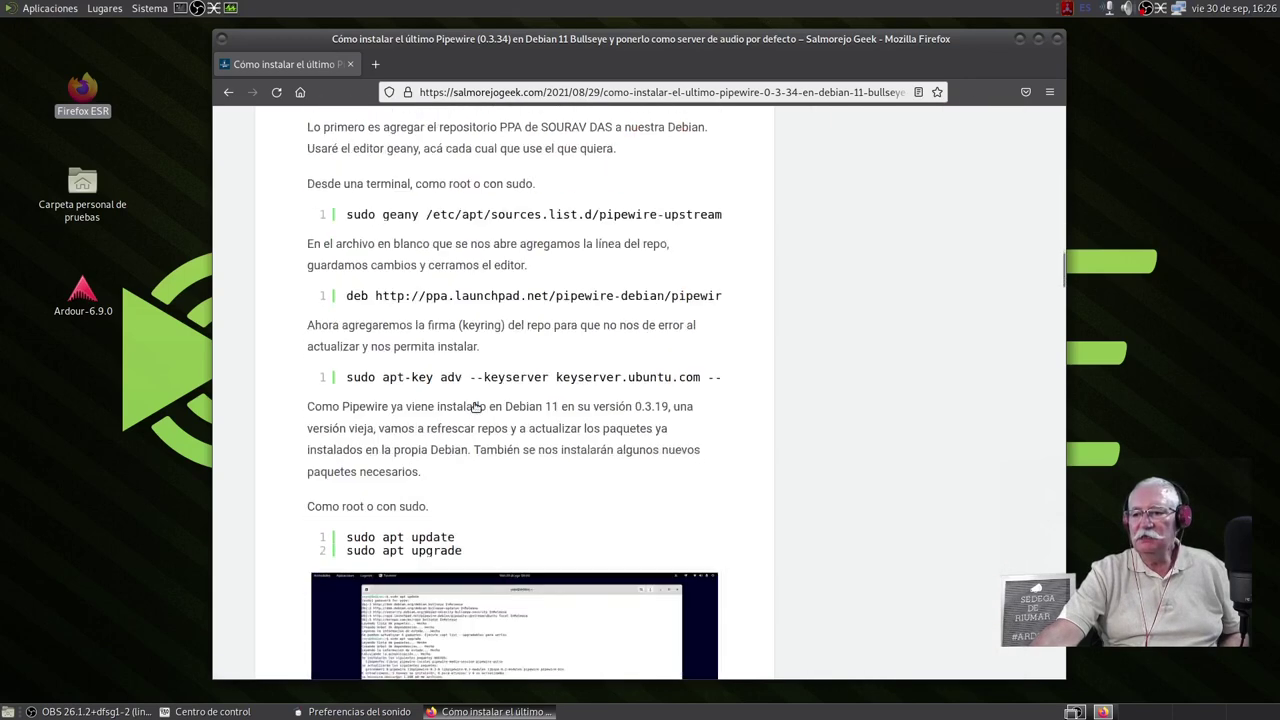
scroll(475, 409, down, 18)
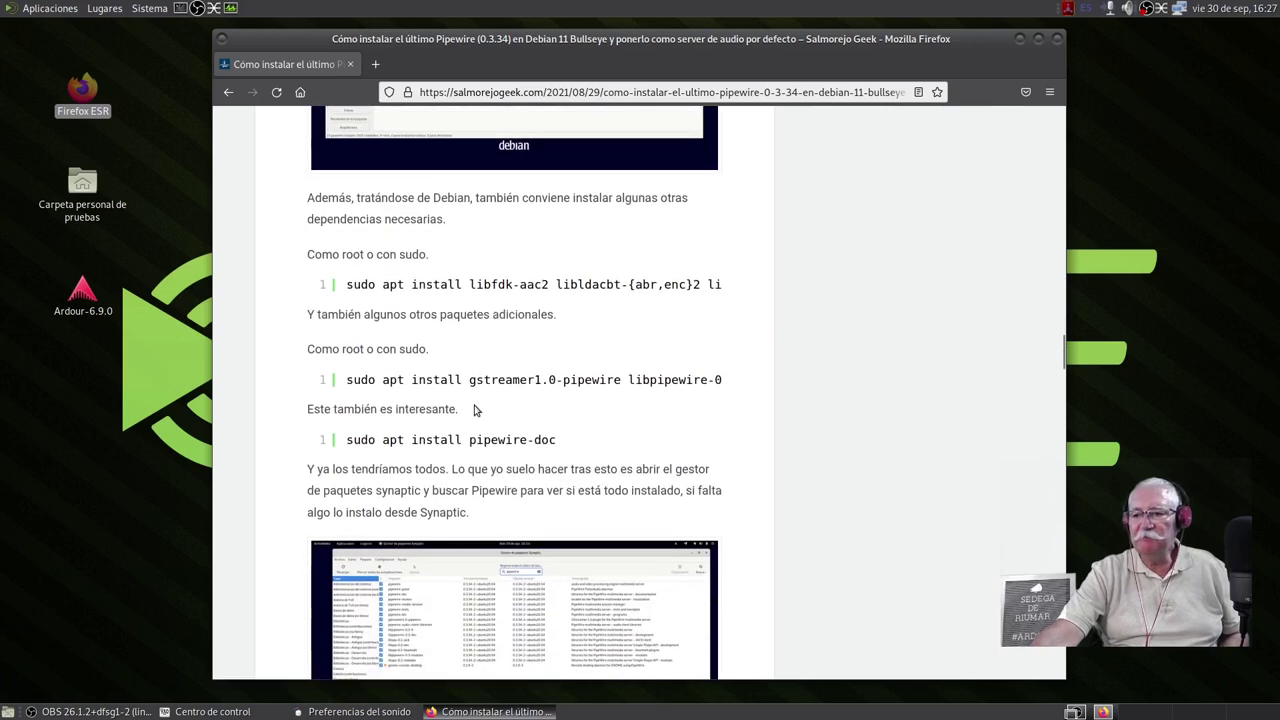
scroll(475, 409, down, 15)
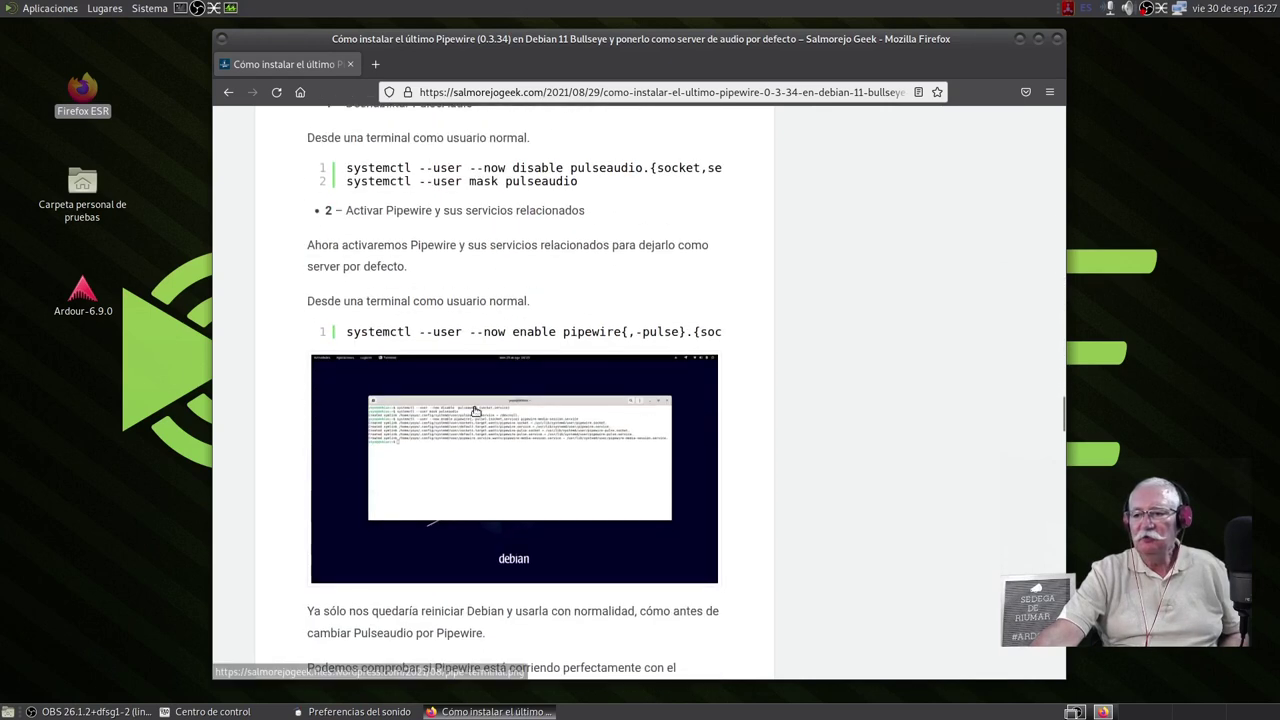
scroll(475, 409, down, 8)
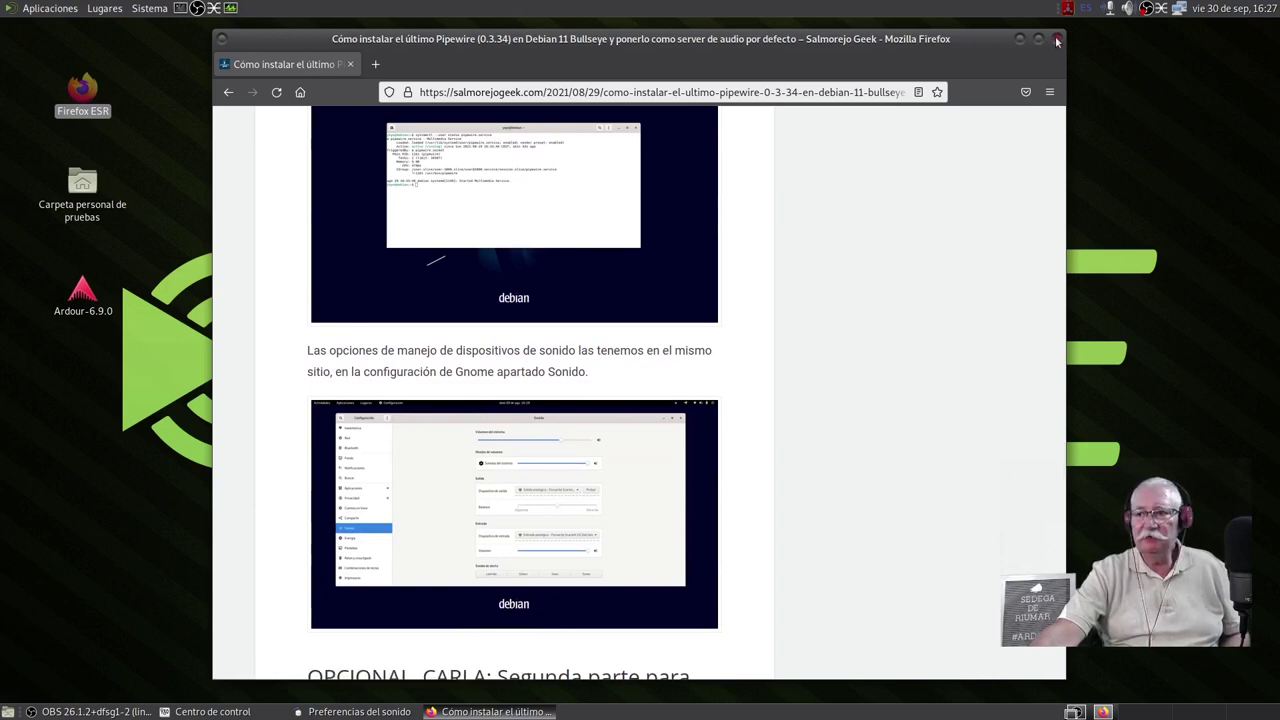
Step: Close the Firefox window and clear the desktop icon selection
click(1057, 39)
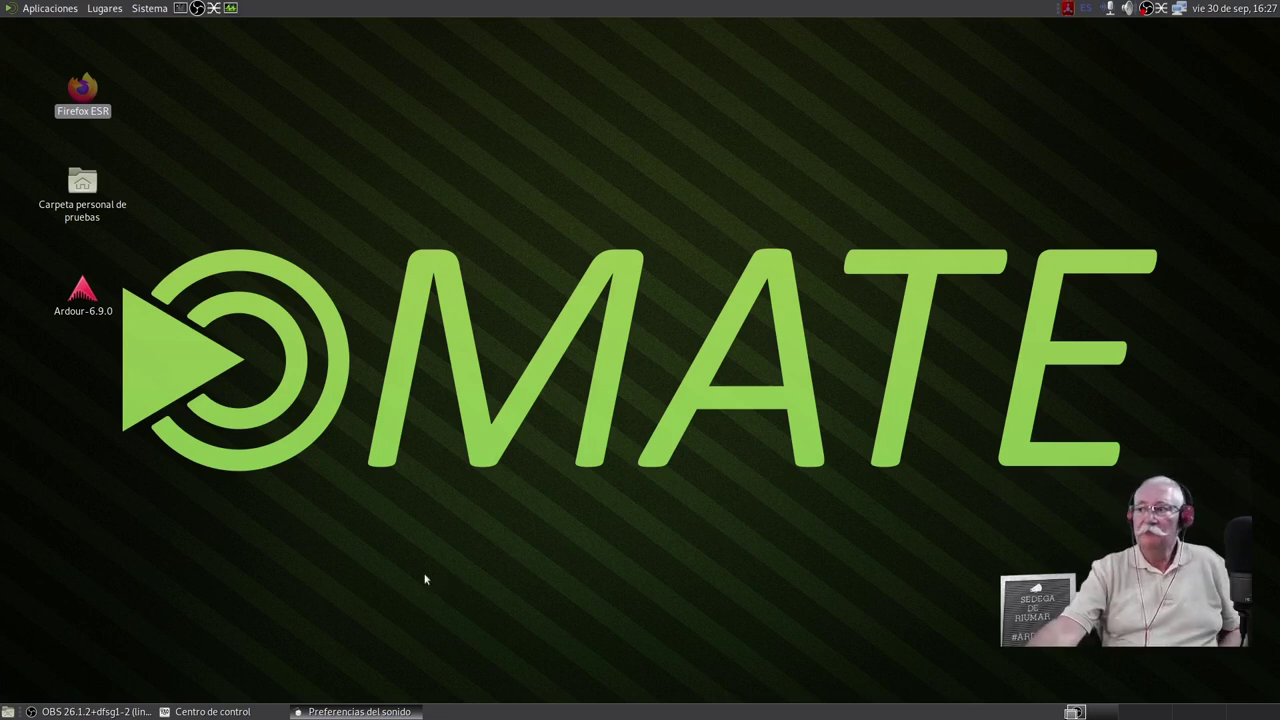
click(278, 383)
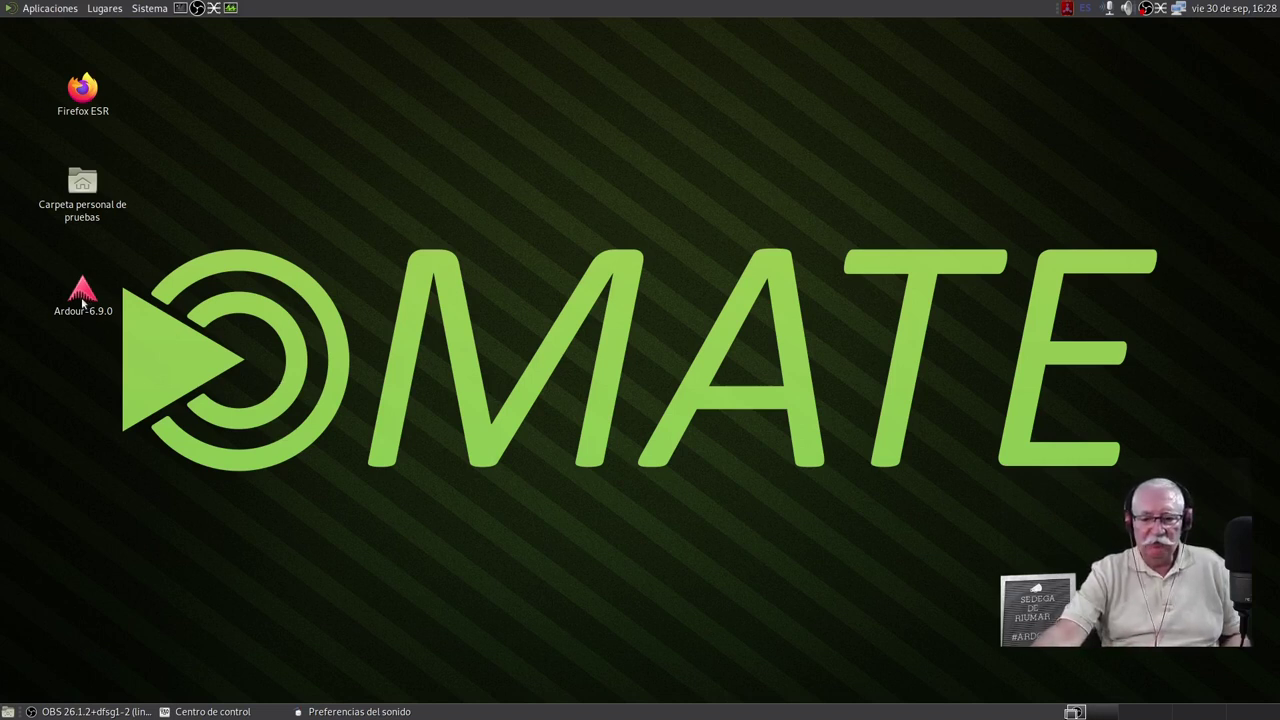
Step: Launch Cadence from Aplicaciones > Sonido y vídeo and move its window into place
click(46, 10)
mouse_move(71, 100)
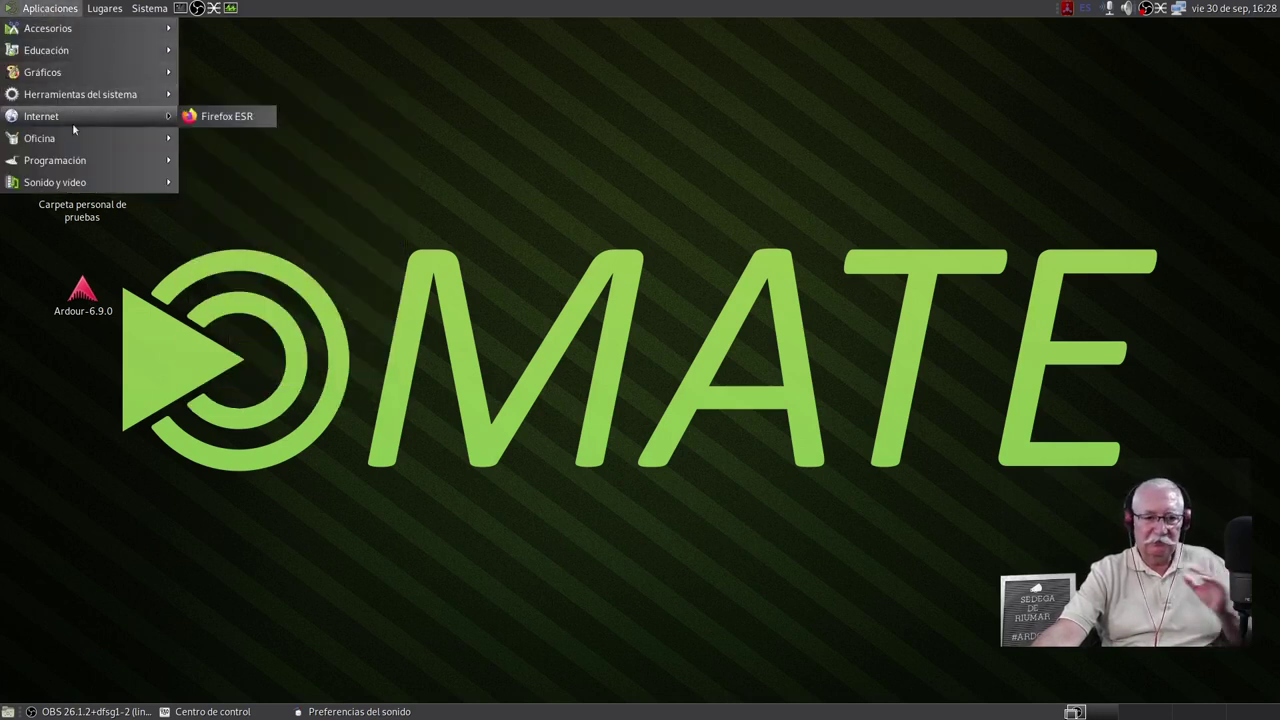
mouse_move(77, 140)
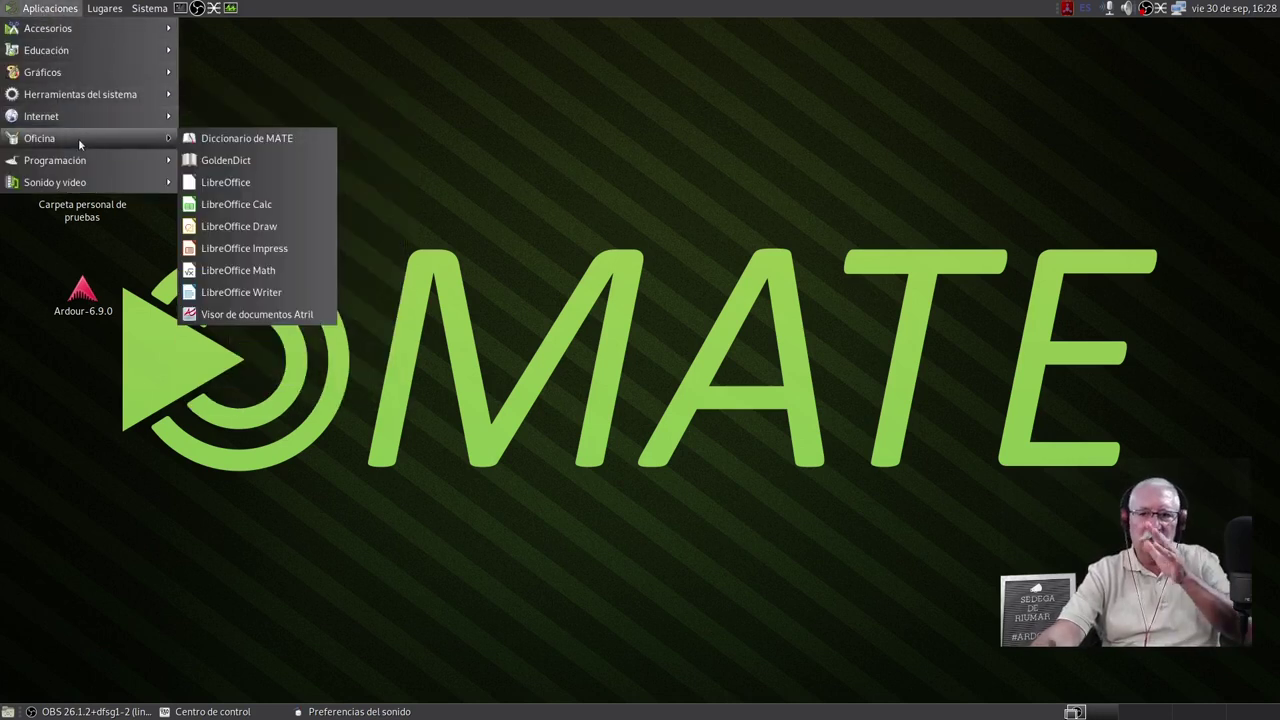
mouse_move(87, 168)
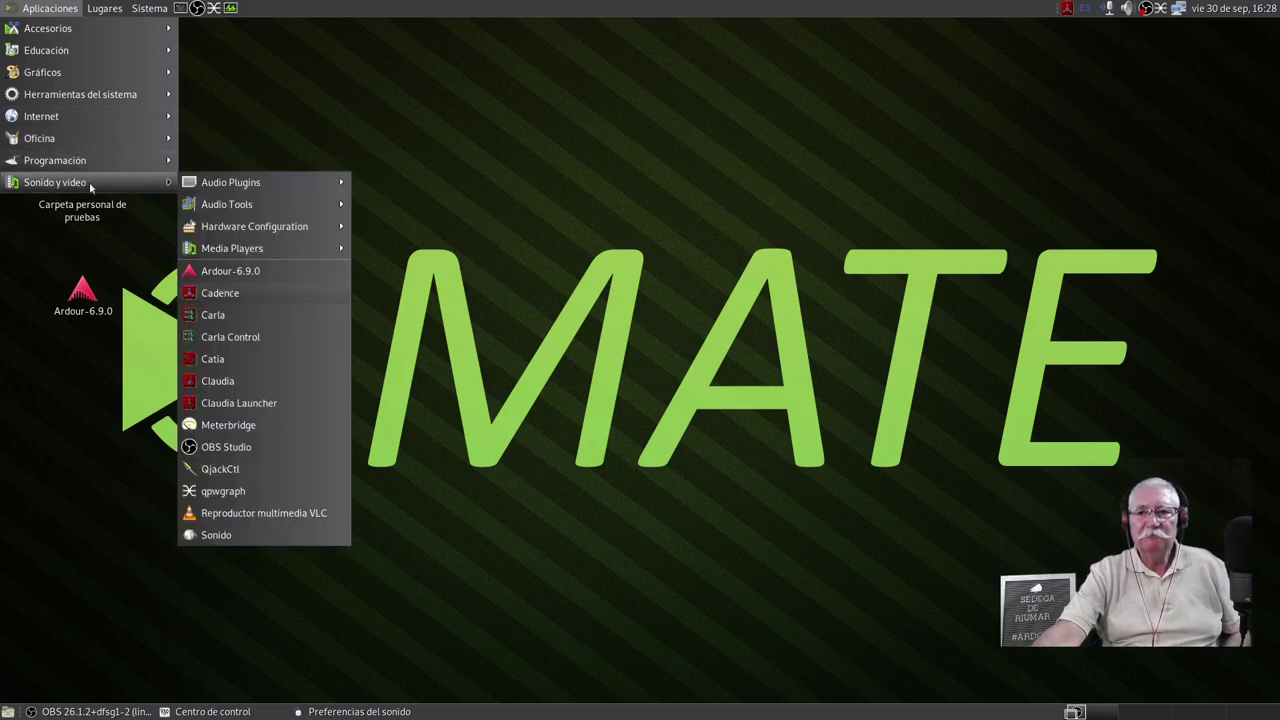
click(226, 296)
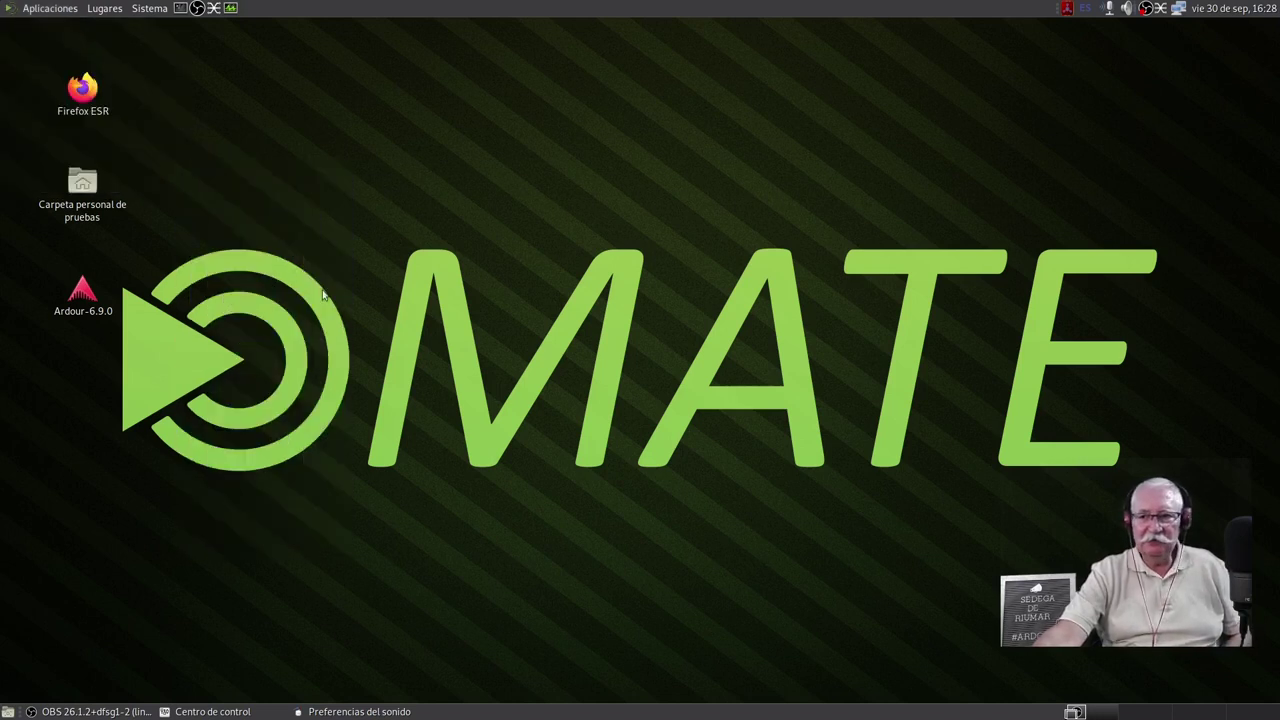
drag(624, 135, 390, 66)
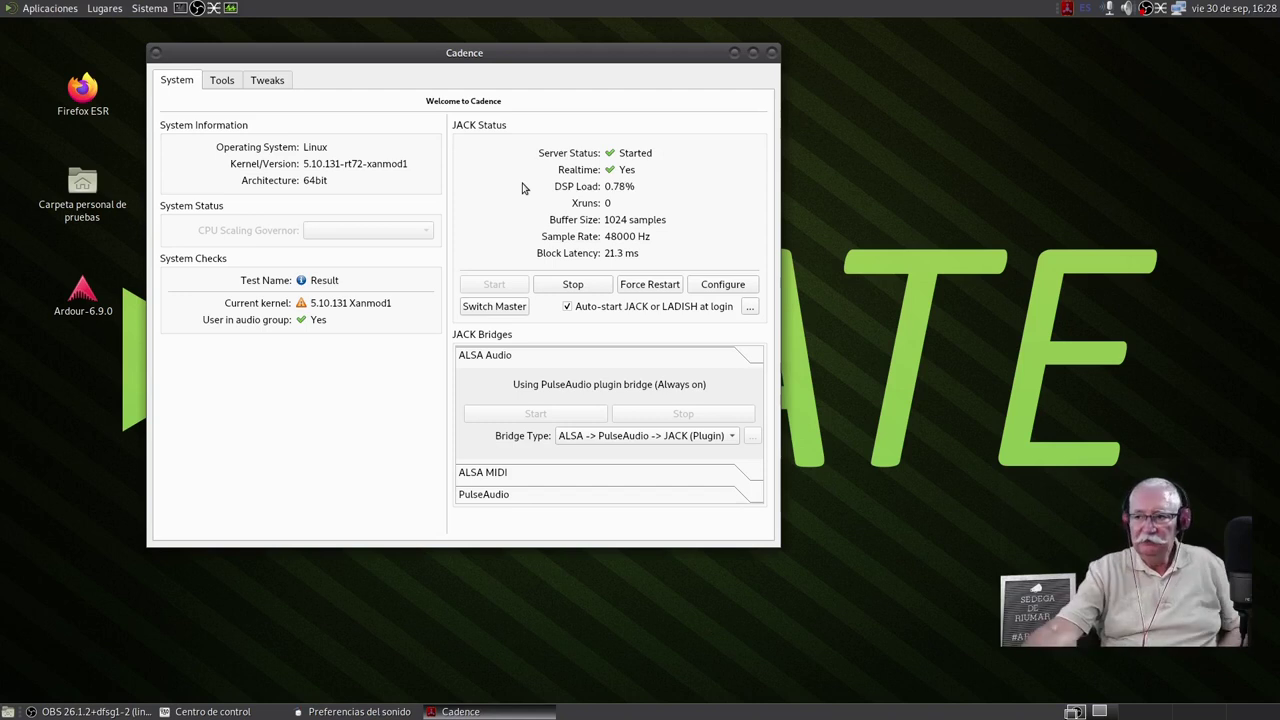
Step: Open Cadence's JACK settings, review the Driver tab, and close them with OK unchanged
click(722, 286)
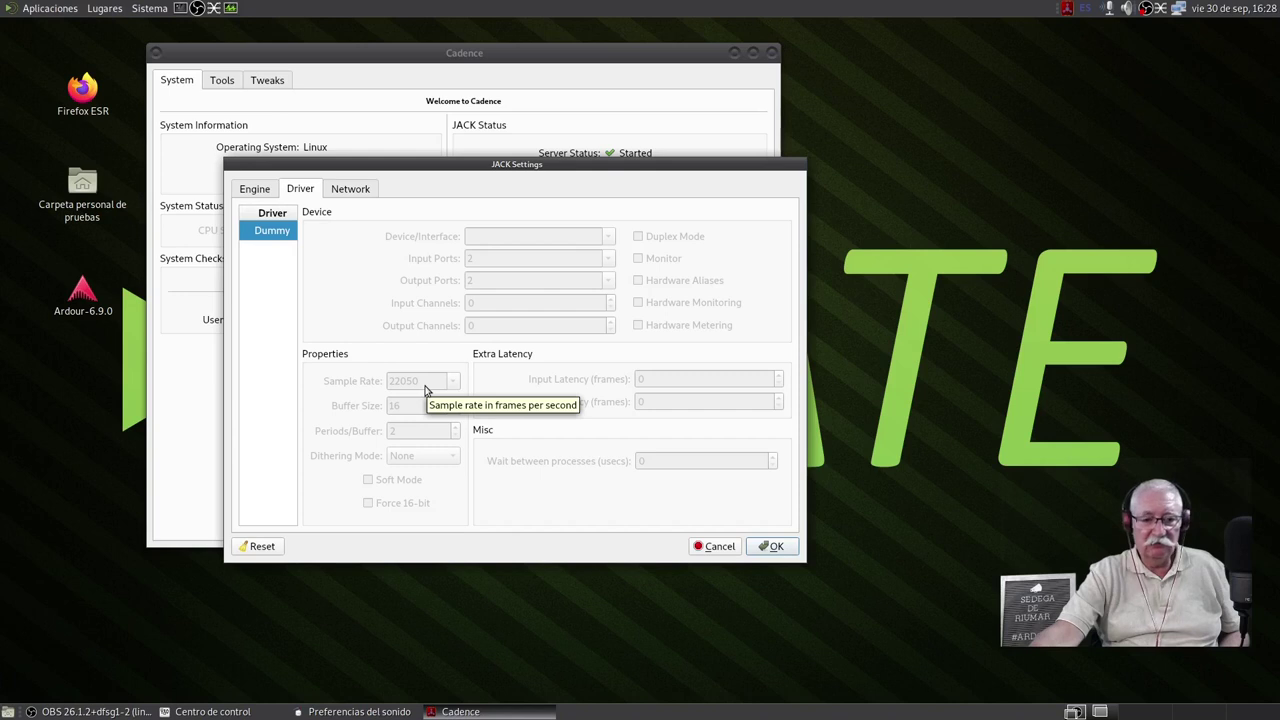
click(770, 546)
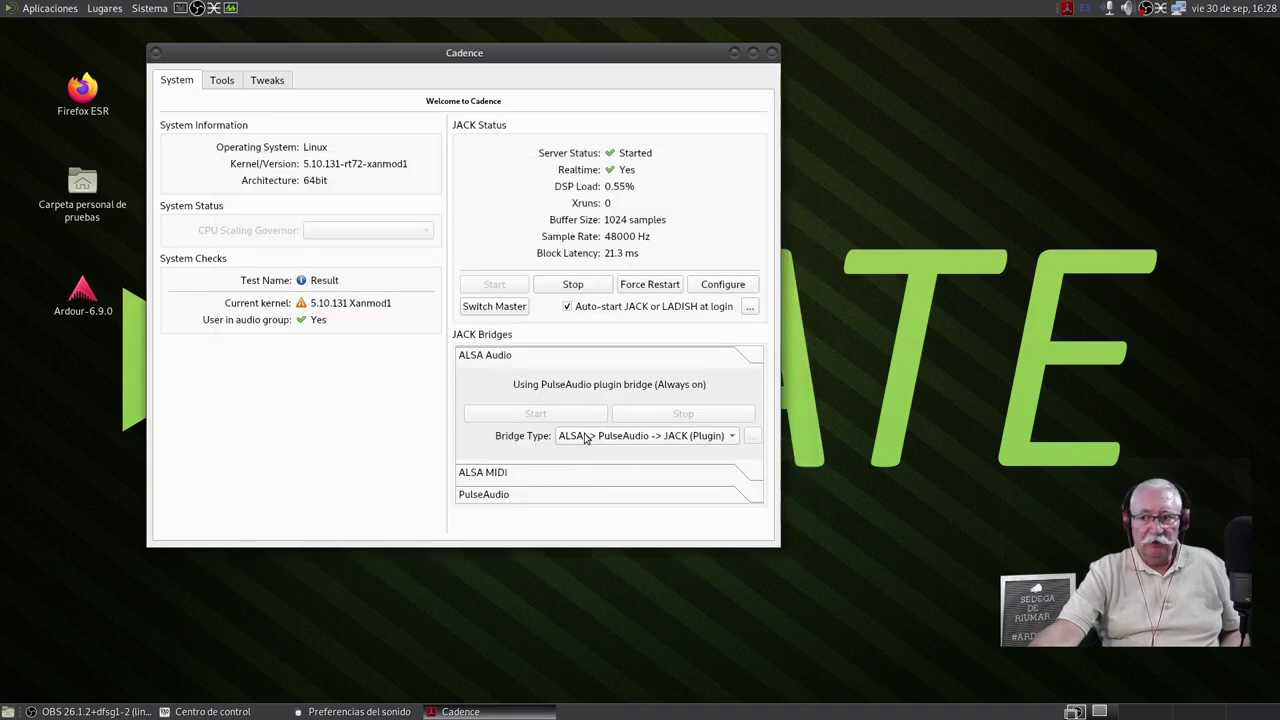
double_click(82, 183)
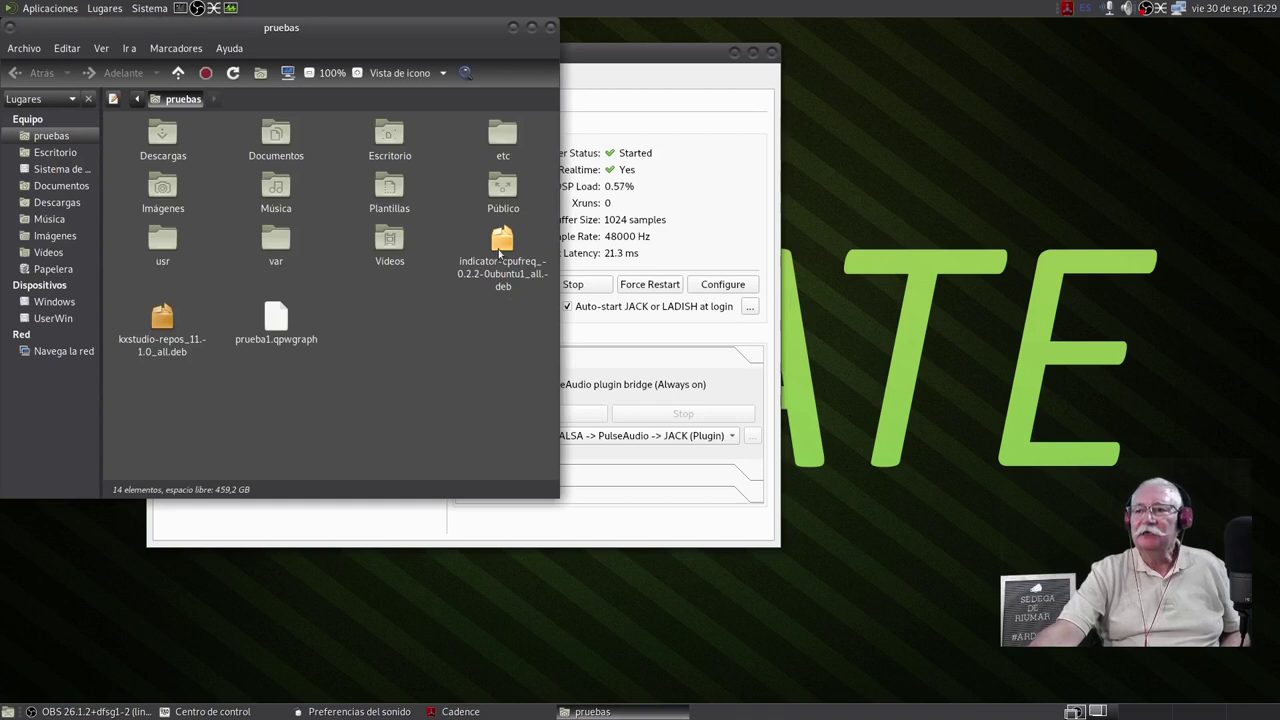
click(501, 256)
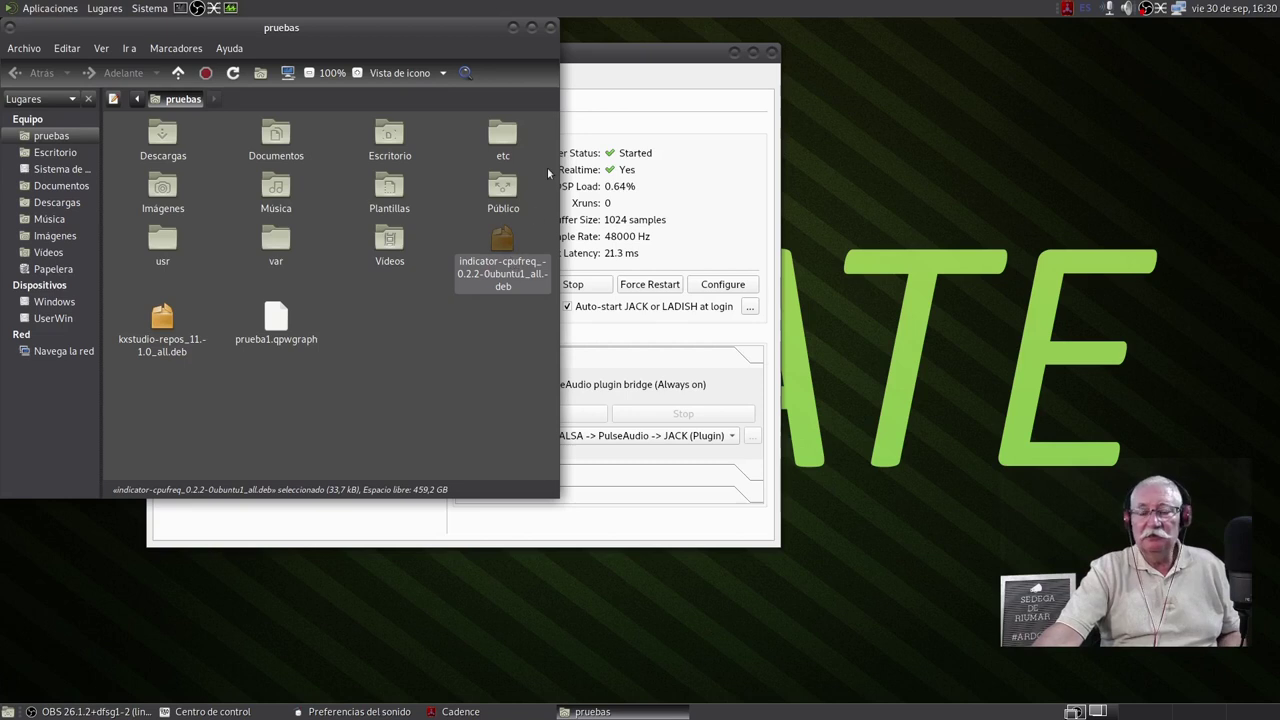
click(548, 31)
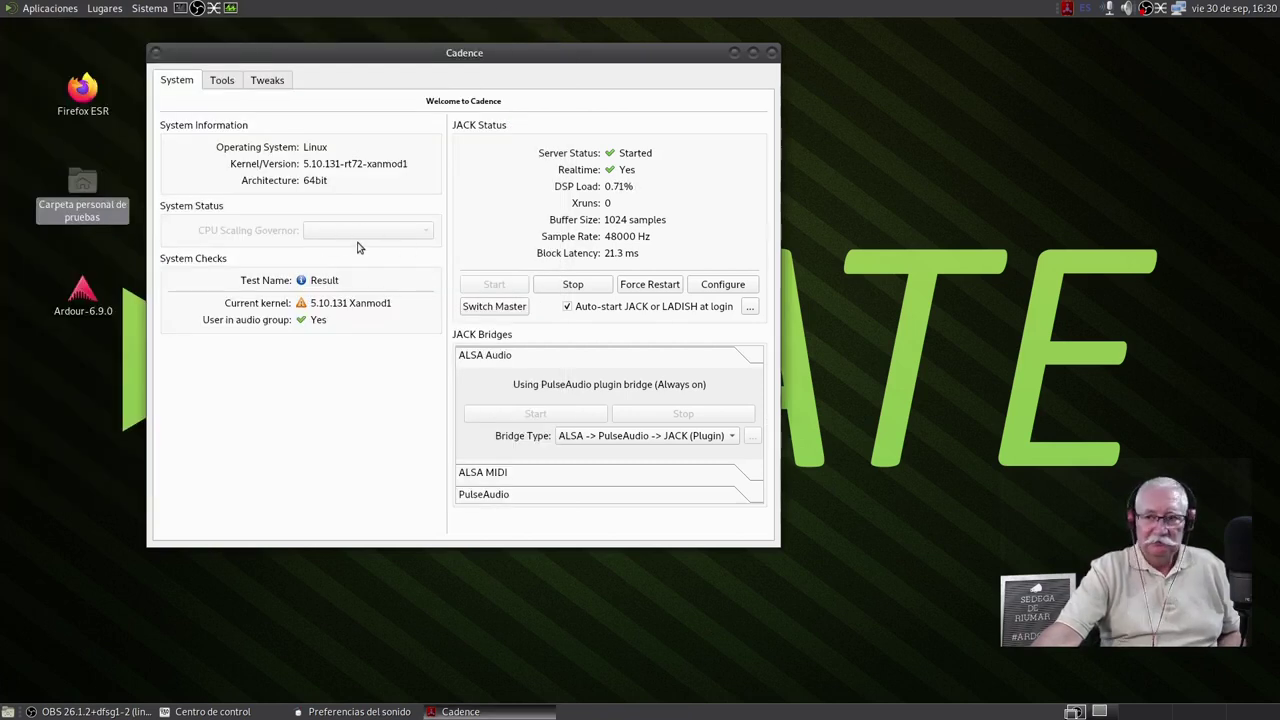
Step: Close the Cadence window
click(770, 53)
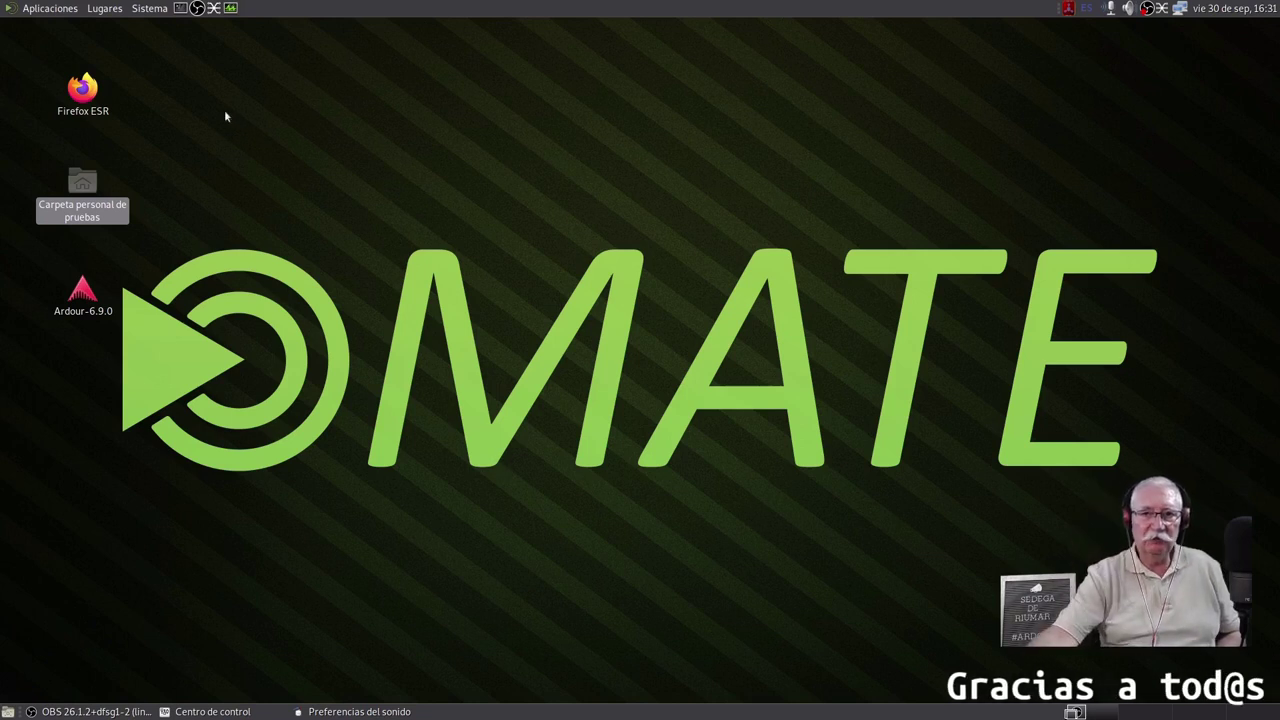
click(64, 10)
mouse_move(104, 8)
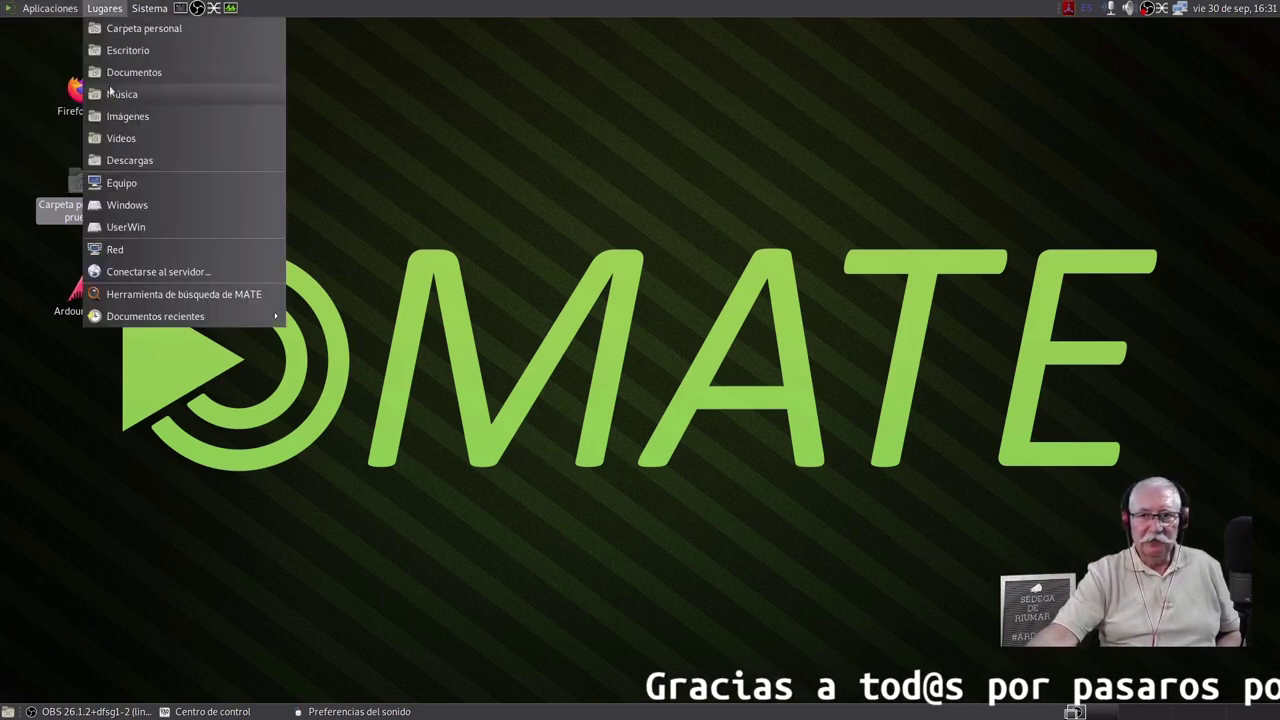
mouse_move(150, 8)
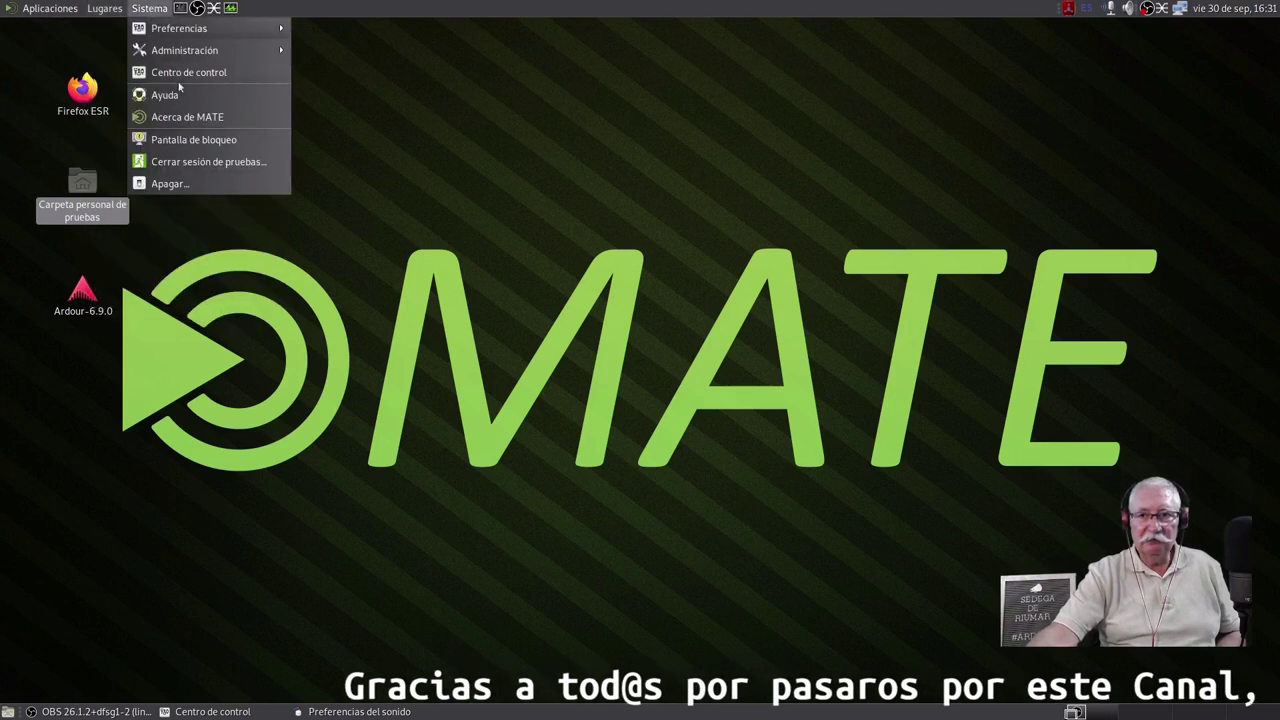
click(243, 333)
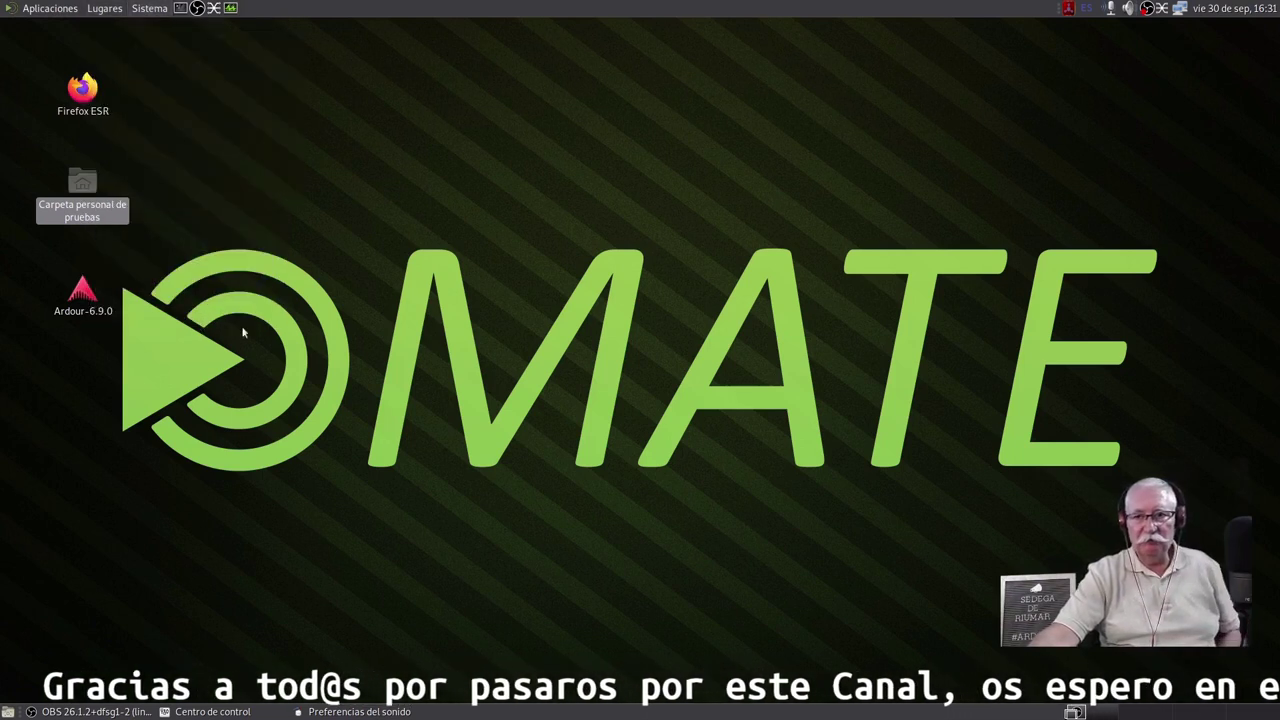